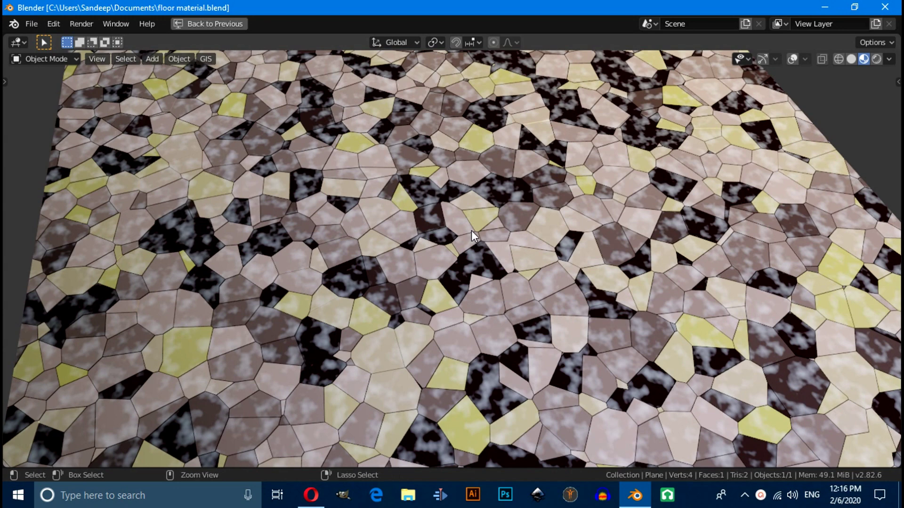
# - Start a new General file and delete the default cube, camera and light
pyautogui.hotkey('ctrl', 'n')
pyautogui.click(470, 230)
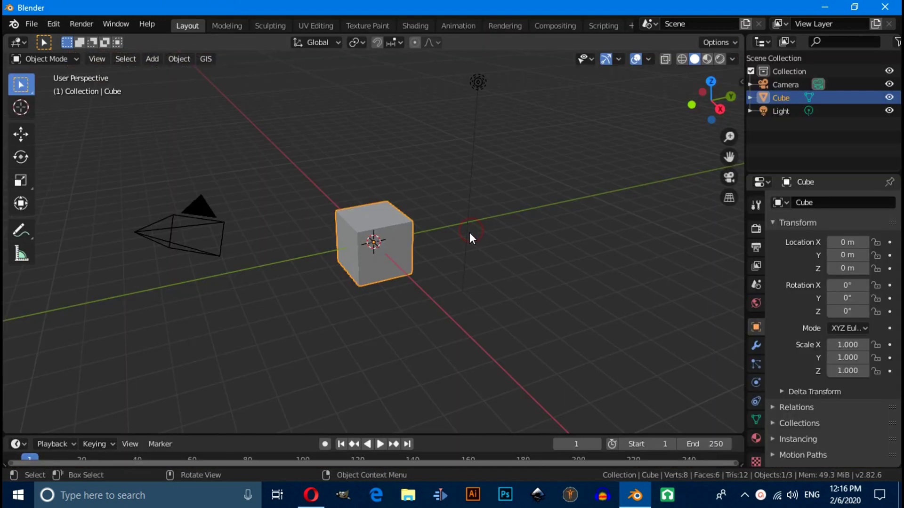
pyautogui.press('a')
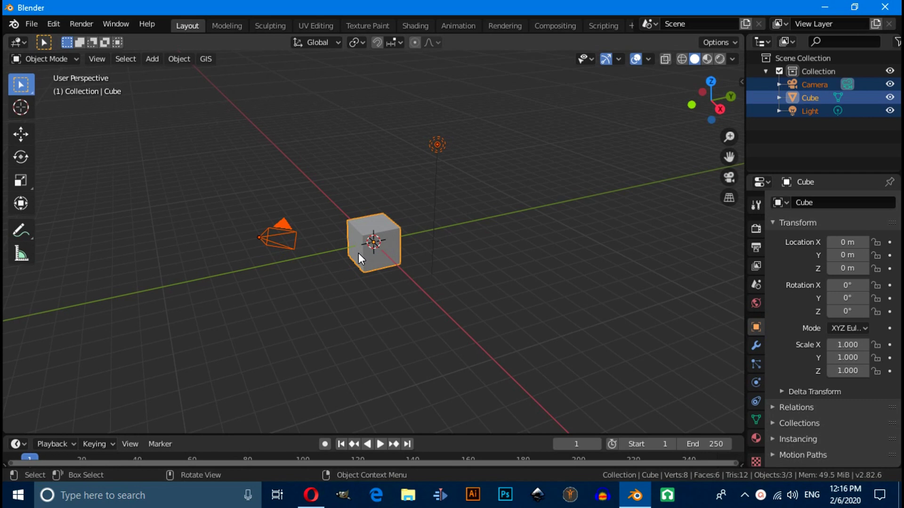
pyautogui.press('Delete')
# - Add a plane, scale it up about 4.45 times in Edit Mode, and return to Object Mode
pyautogui.hotkey('shift', 'a')
pyautogui.moveTo(330, 225)
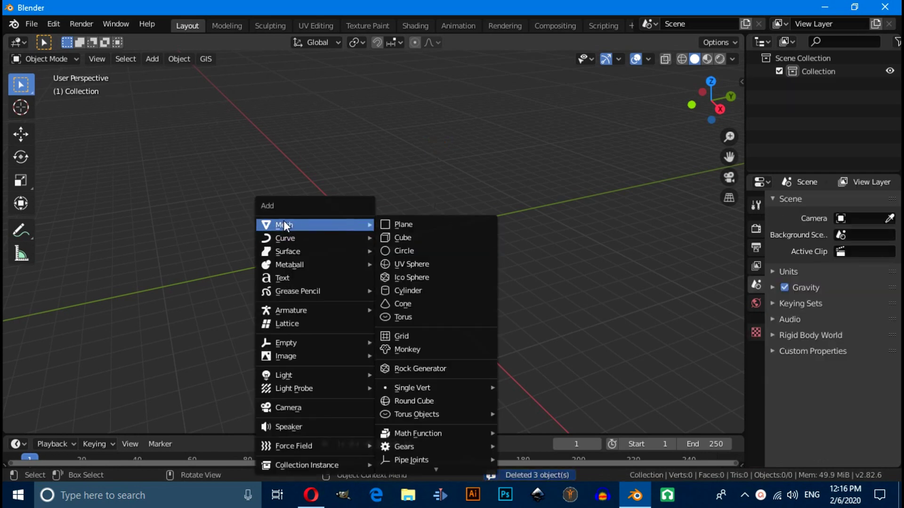
pyautogui.click(408, 225)
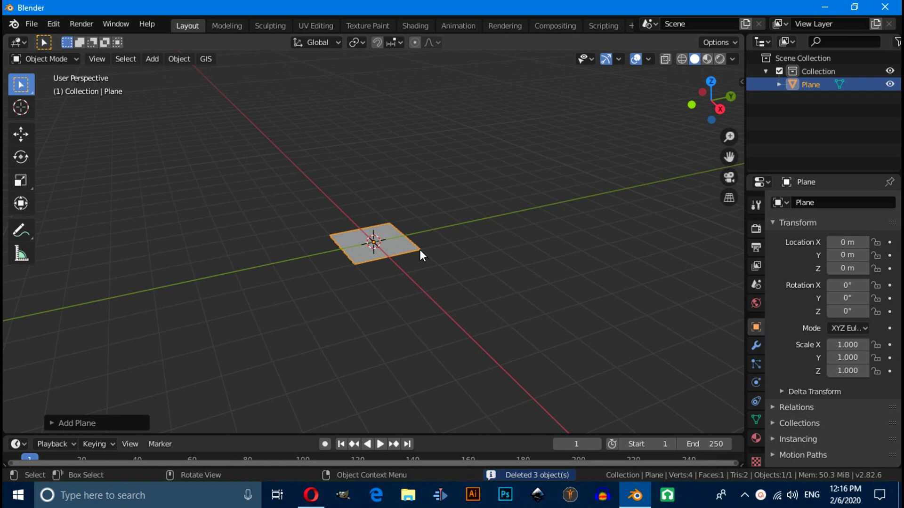
pyautogui.press('Tab')
pyautogui.write('s1.5')
pyautogui.press('Return')
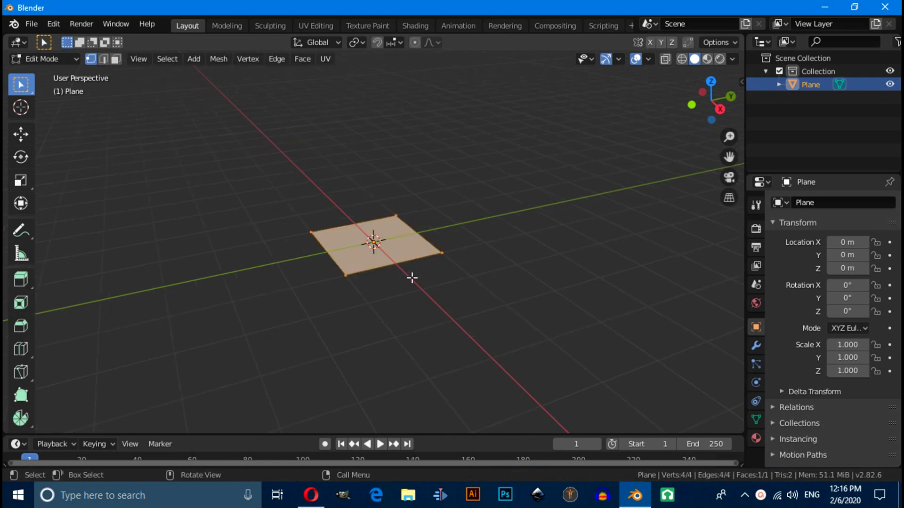
pyautogui.press('s')
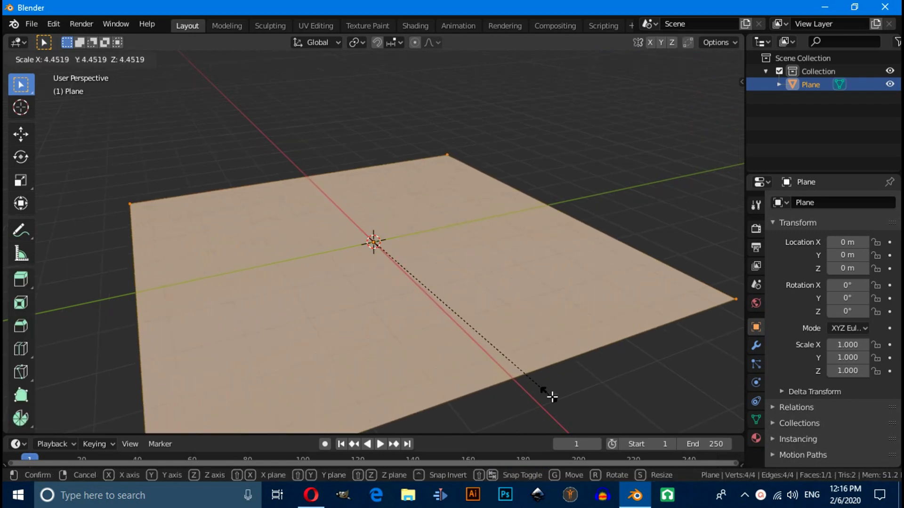
pyautogui.click(575, 412)
pyautogui.click(43, 58)
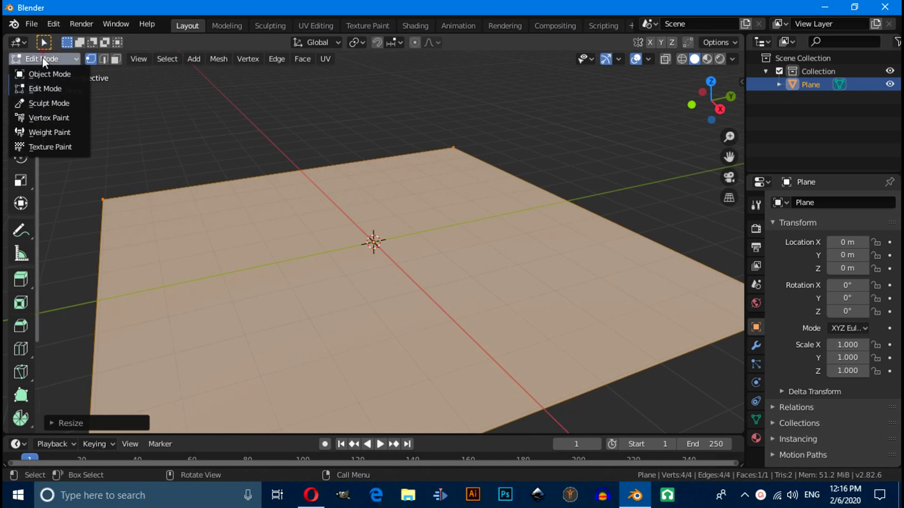
pyautogui.click(43, 78)
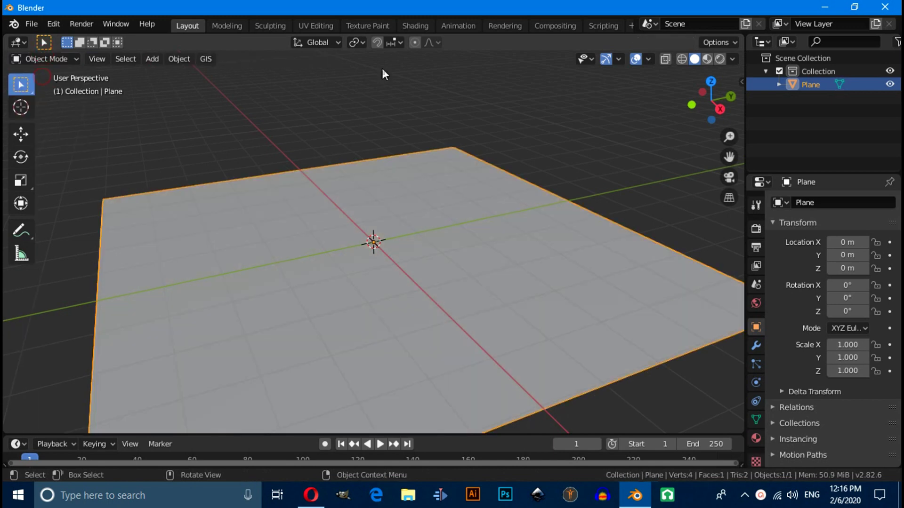
# - Switch to the Shading workspace and darken the viewport background
pyautogui.click(416, 25)
pyautogui.moveTo(505, 113)
pyautogui.mouseDown(button='middle')
pyautogui.moveTo(505, 129)
pyautogui.moveTo(692, 92)
pyautogui.mouseUp(button='middle')
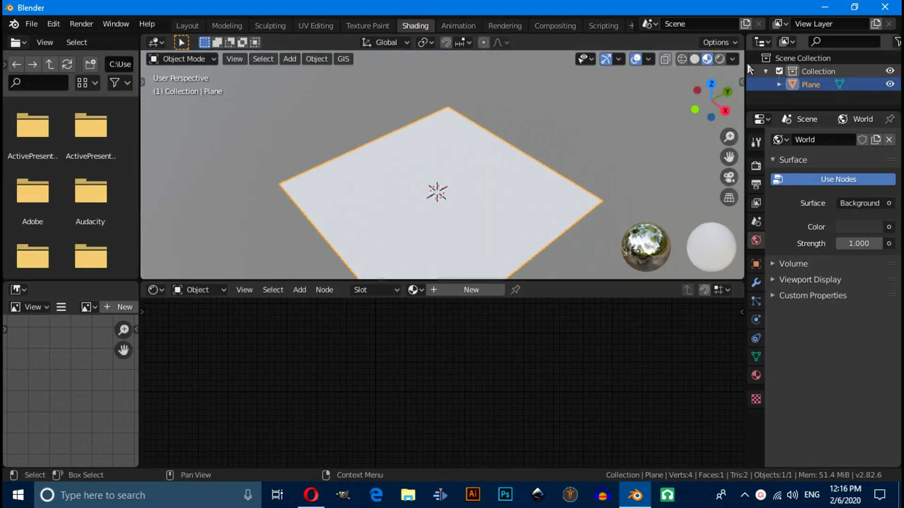
pyautogui.click(732, 60)
pyautogui.moveTo(752, 229); pyautogui.dragTo(600, 236)
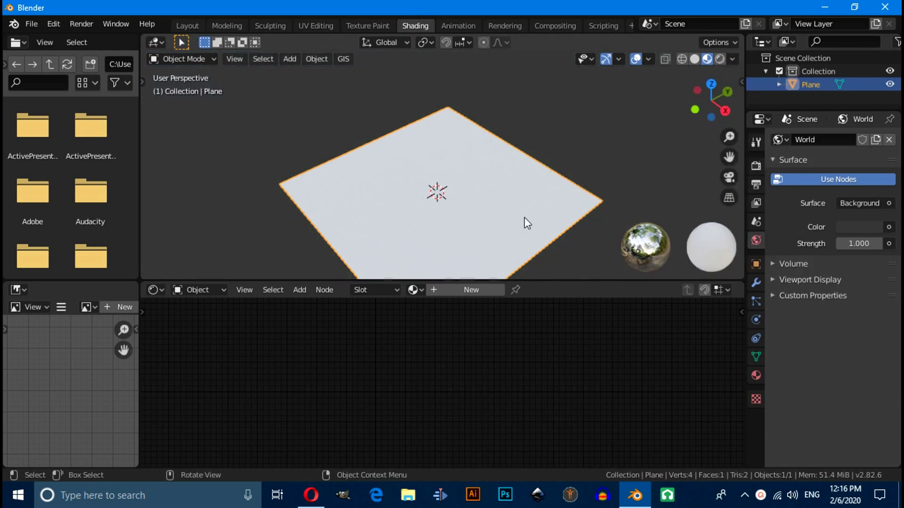
# - Create Material.001 for the plane and convert its Principled BSDF into a Glossy BSDF
pyautogui.scroll(3, 523, 219)
pyautogui.click(470, 290)
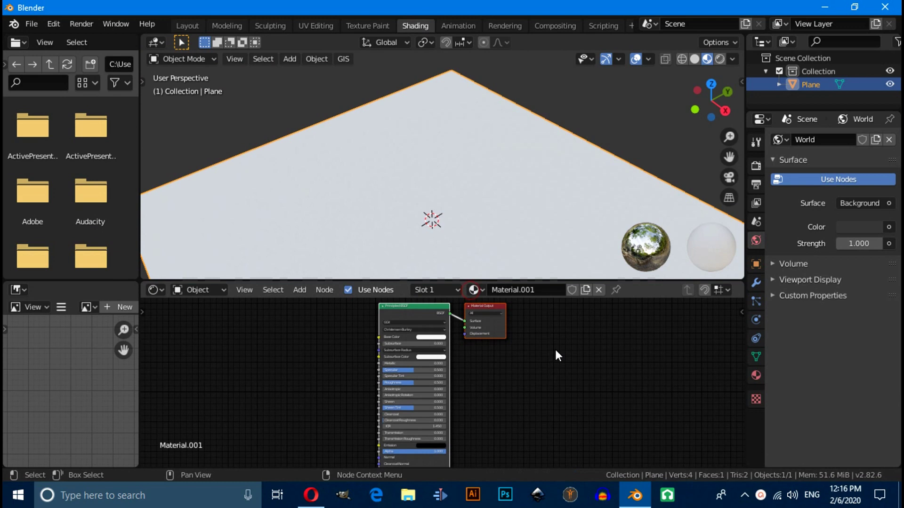
pyautogui.scroll(5, 555, 351)
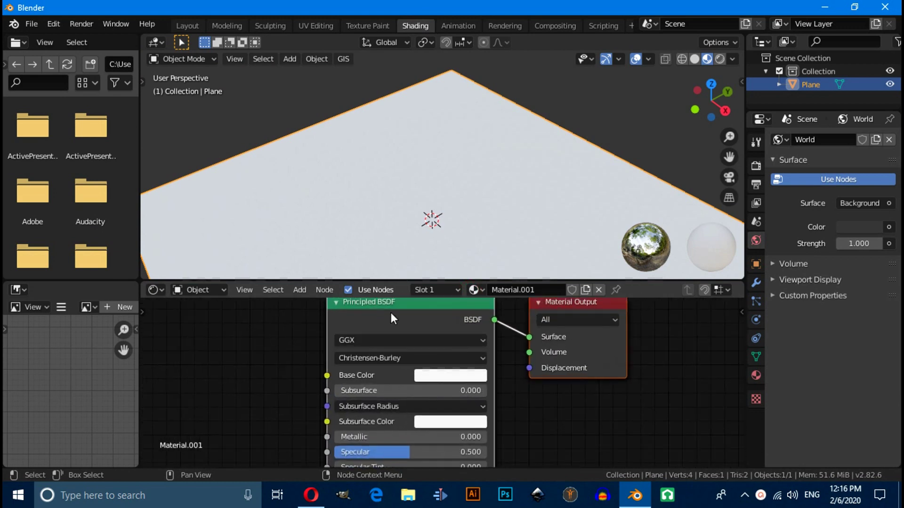
pyautogui.click(345, 310)
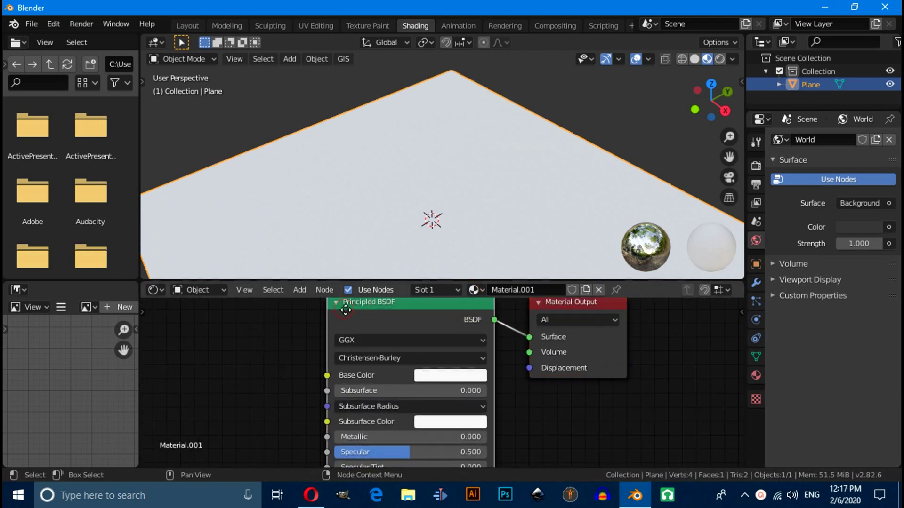
pyautogui.scroll(1, 346, 309)
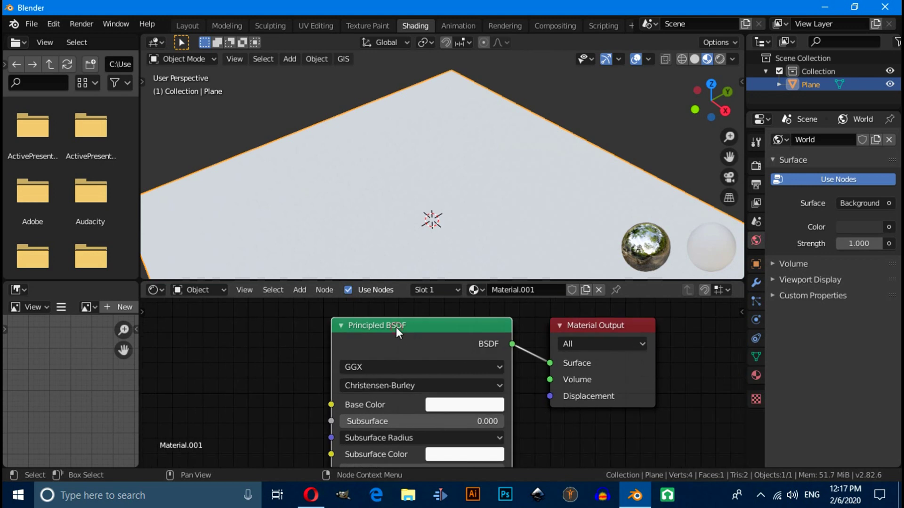
pyautogui.hotkey('shift', 's')
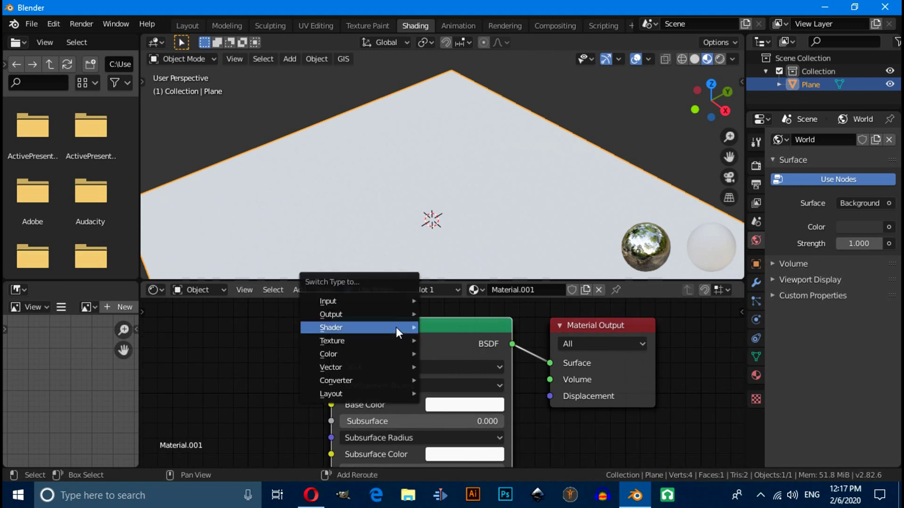
pyautogui.moveTo(337, 332)
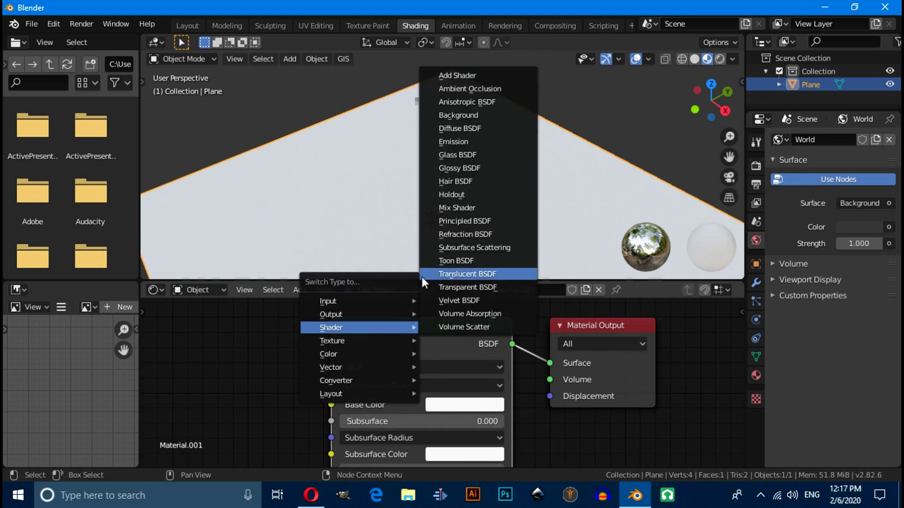
pyautogui.click(460, 167)
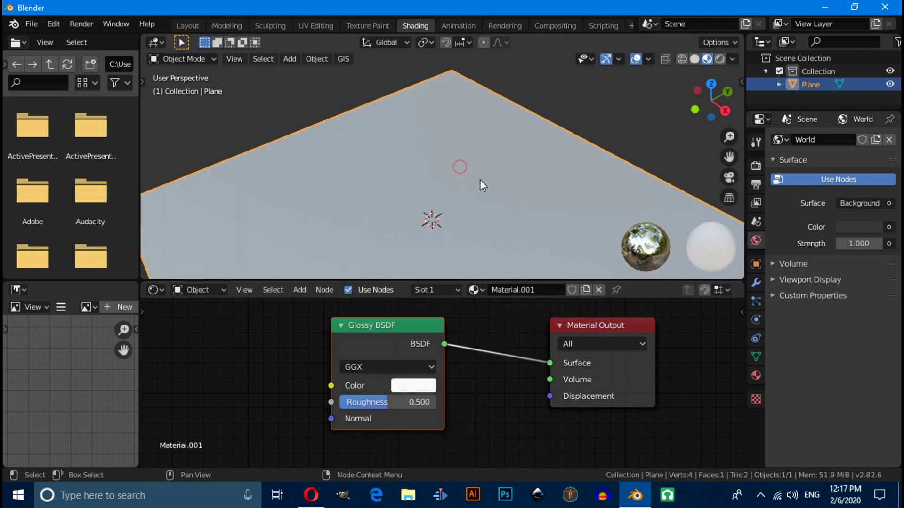
pyautogui.moveTo(473, 397); pyautogui.dragTo(562, 384, button='middle')
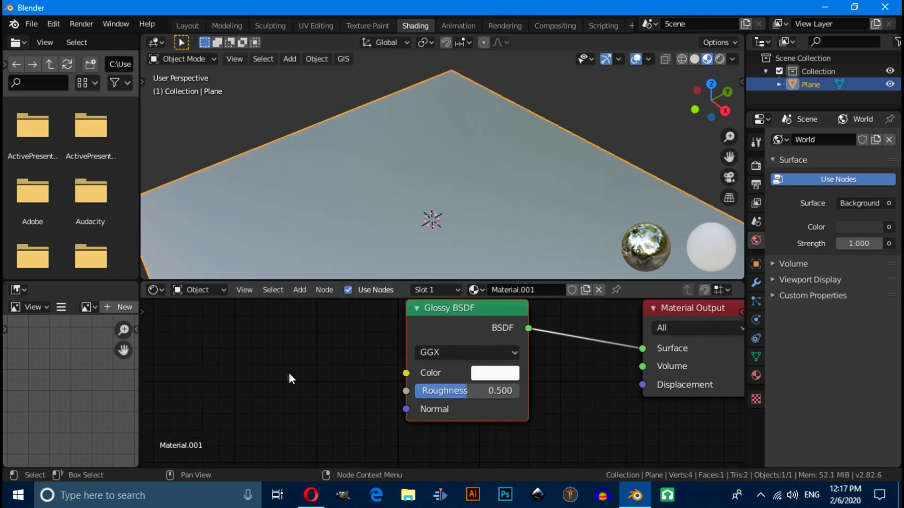
# - Add a Voronoi Texture node and link its Color to the Glossy BSDF Color
pyautogui.hotkey('shift', 'a')
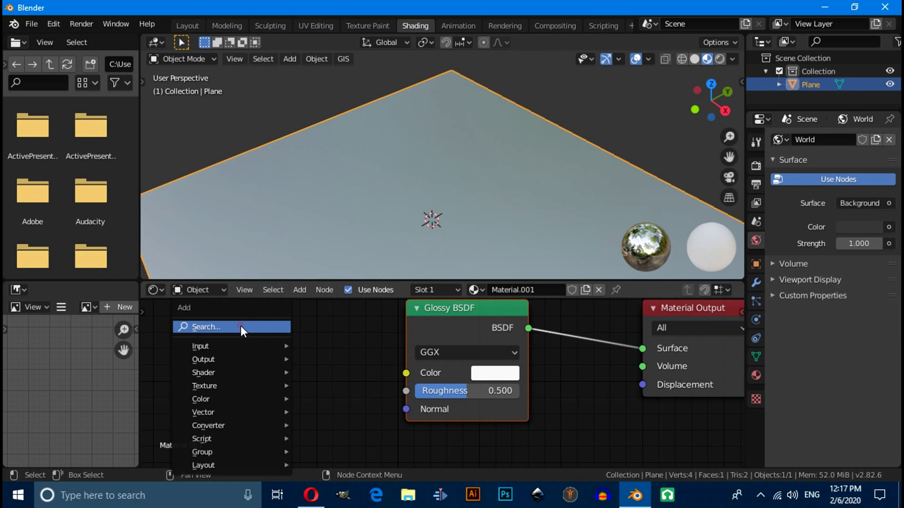
pyautogui.click(241, 325)
pyautogui.write('vo')
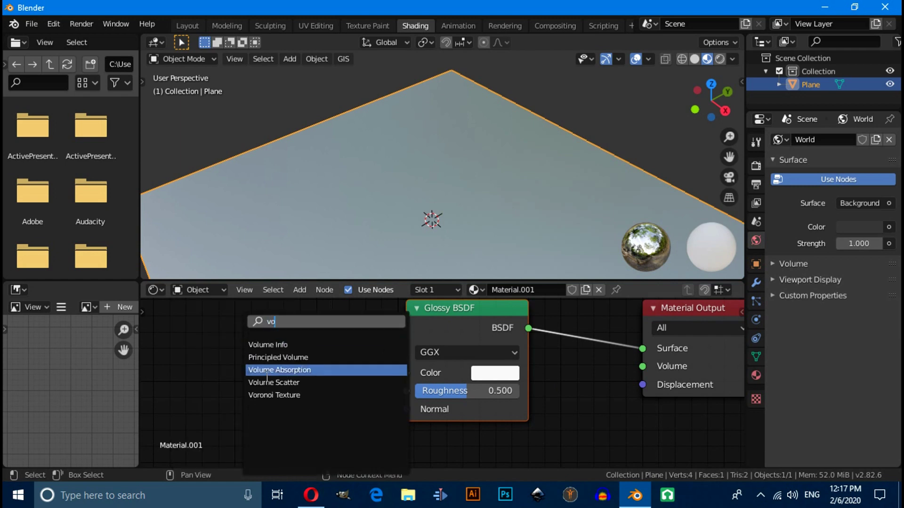
pyautogui.click(269, 394)
pyautogui.moveTo(337, 365); pyautogui.dragTo(405, 373)
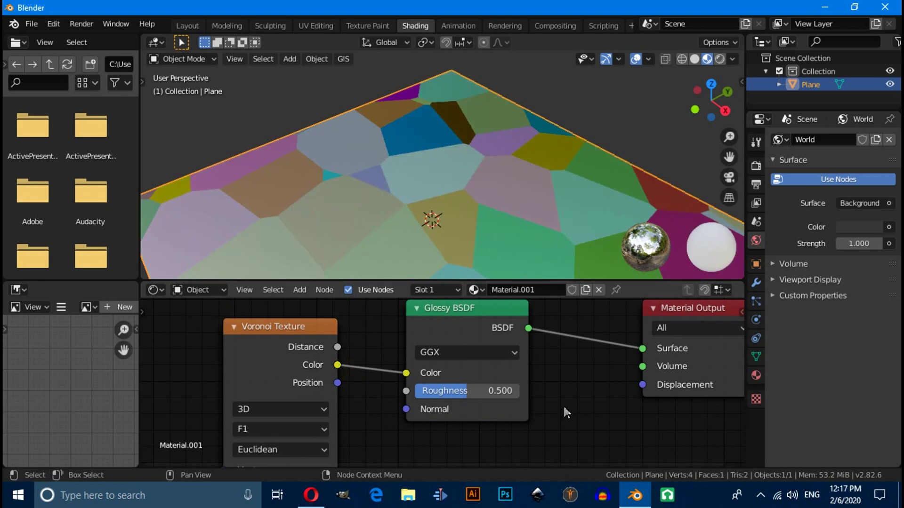
# - Set the Voronoi Scale to 30, then lower it to 25
pyautogui.moveTo(594, 414); pyautogui.dragTo(645, 358, button='middle')
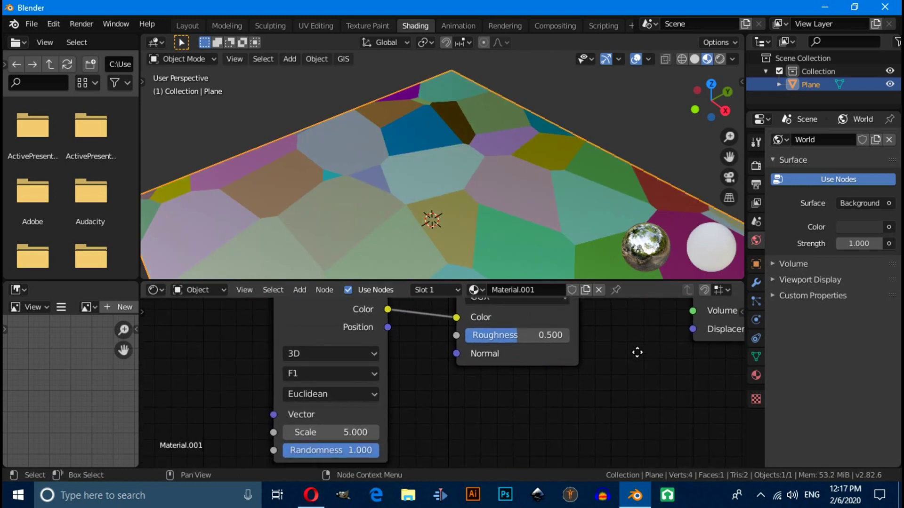
pyautogui.click(316, 432)
pyautogui.write('30')
pyautogui.press('Return')
pyautogui.scroll(-3, 374, 236)
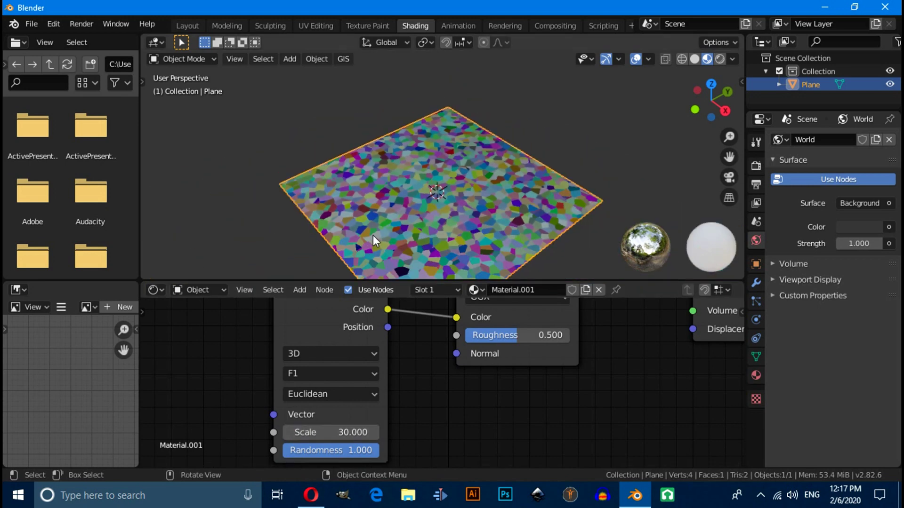
pyautogui.moveTo(375, 235); pyautogui.dragTo(373, 258, button='middle')
pyautogui.click(341, 432)
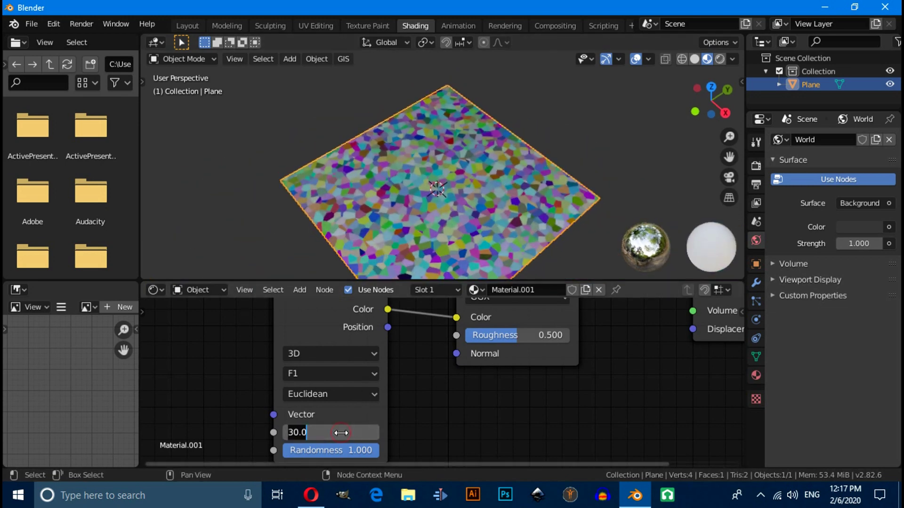
pyautogui.write('25')
pyautogui.press('Return')
# - Recentre the node view on the Voronoi and shader nodes and dismiss a system notification
pyautogui.scroll(2, 419, 397)
pyautogui.moveTo(419, 398); pyautogui.dragTo(543, 454, button='middle')
pyautogui.moveTo(800, 373)
pyautogui.click(879, 348)
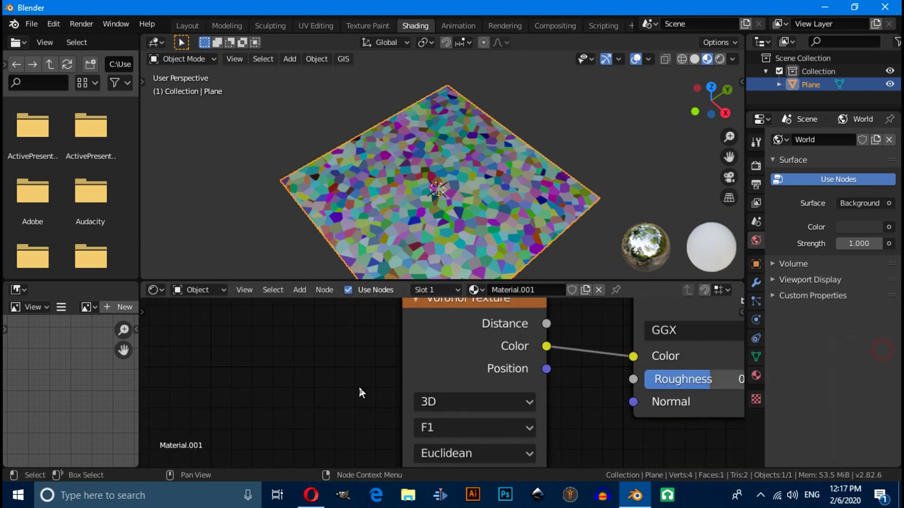
pyautogui.scroll(1, 278, 375)
# - Add a Mapping node to the left of the Voronoi Texture
pyautogui.hotkey('shift', 'a')
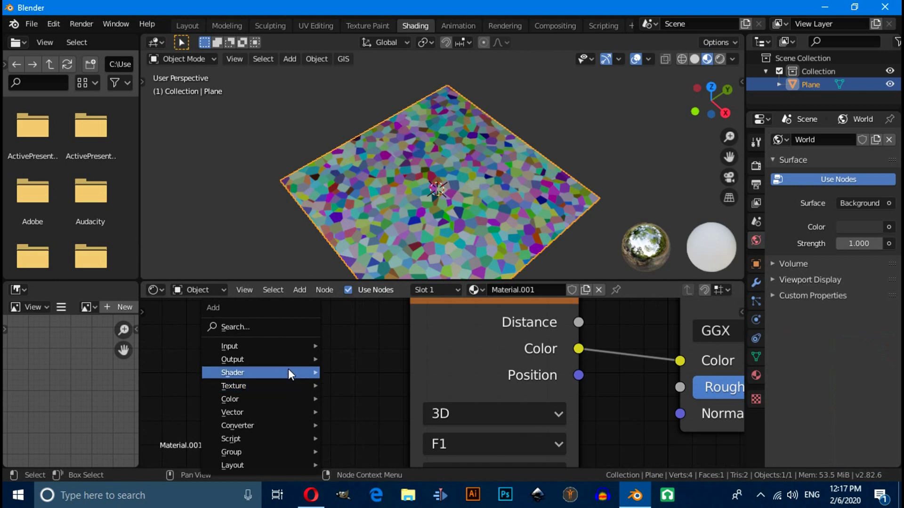
pyautogui.click(266, 331)
pyautogui.write('mapp')
pyautogui.click(323, 349)
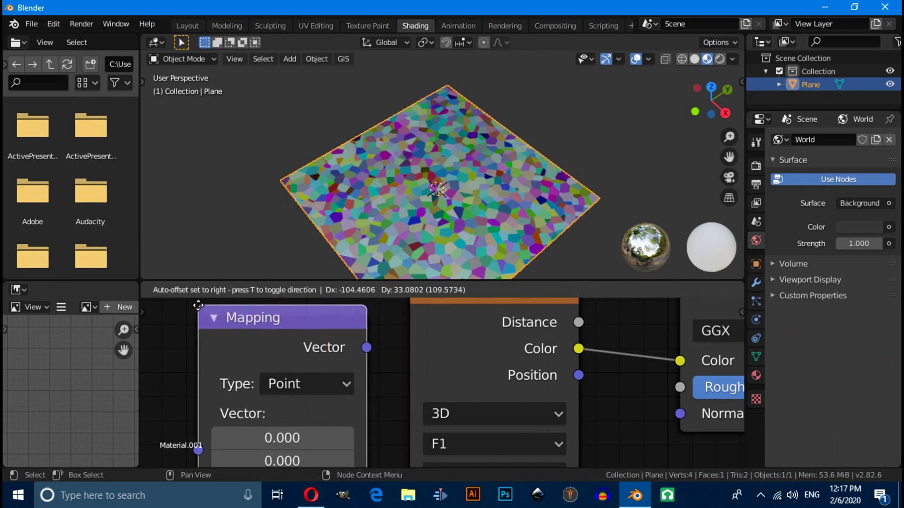
pyautogui.click(338, 349)
pyautogui.scroll(-2, 422, 379)
pyautogui.keyDown('ctrl'); pyautogui.hscroll(-3, 422, 379); pyautogui.keyUp('ctrl')
pyautogui.hotkey('shift', 's')
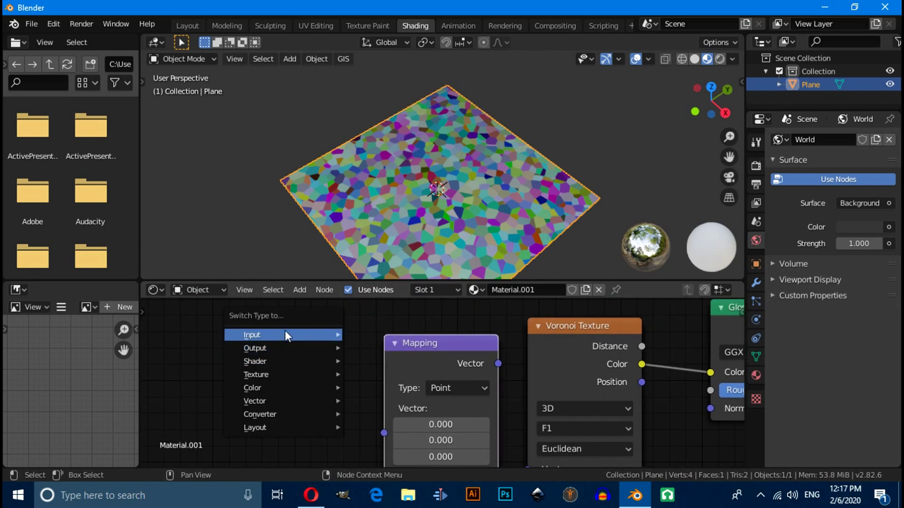
pyautogui.press('Escape')
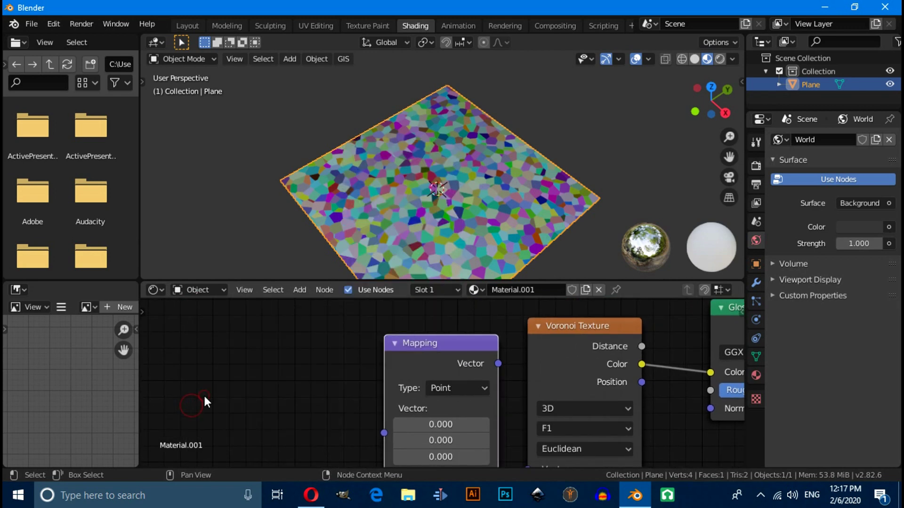
# - Add a Texture Coordinate node and chain its UV through Mapping into the Voronoi Vector
pyautogui.hotkey('shift', 'a')
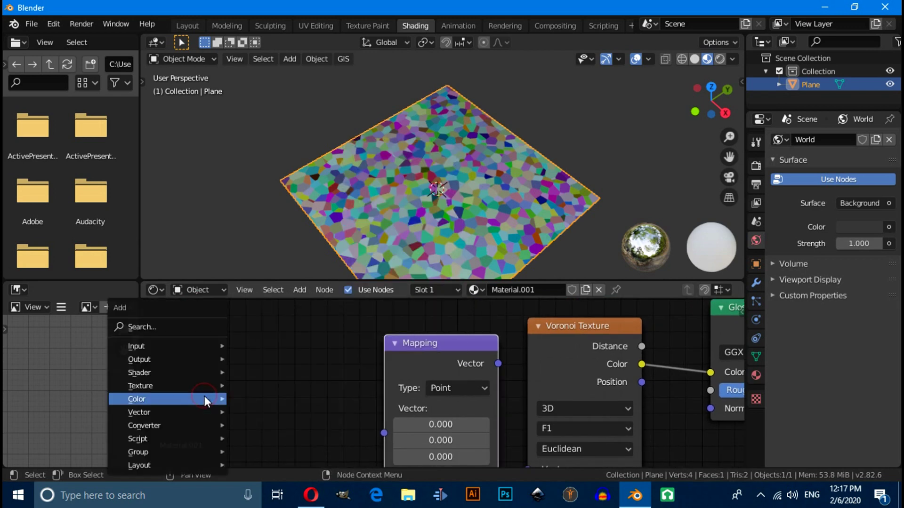
pyautogui.click(178, 326)
pyautogui.write('tex')
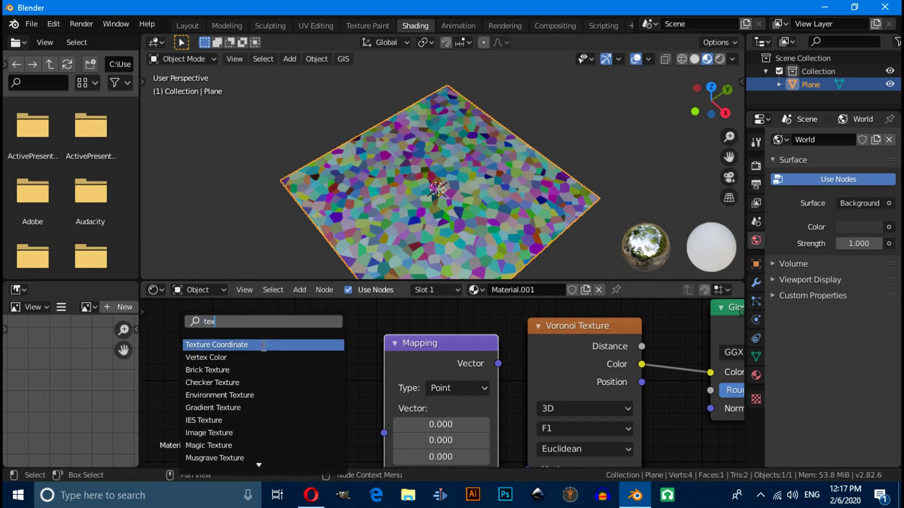
pyautogui.click(217, 345)
pyautogui.click(263, 345)
pyautogui.moveTo(304, 379); pyautogui.dragTo(391, 433)
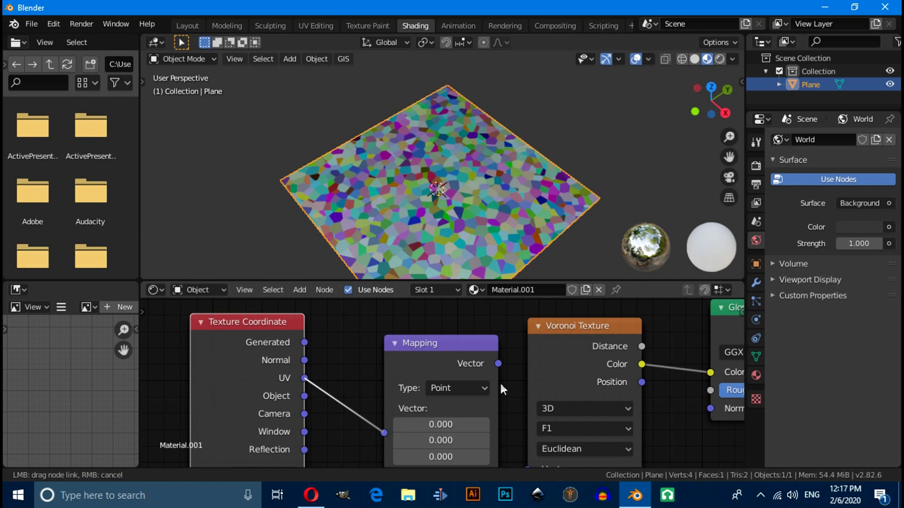
pyautogui.scroll(-2, 499, 382)
pyautogui.moveTo(479, 370); pyautogui.dragTo(500, 441)
# - Move the Glossy BSDF node further right of the texture nodes
pyautogui.scroll(2, 625, 380)
pyautogui.moveTo(625, 380); pyautogui.dragTo(447, 364, button='middle')
pyautogui.scroll(-2, 447, 372)
pyautogui.moveTo(487, 331); pyautogui.dragTo(528, 327)
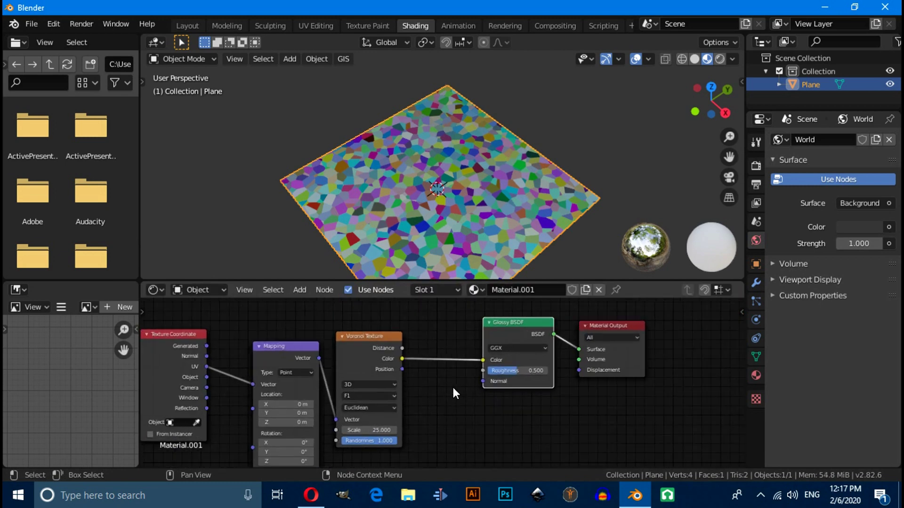
pyautogui.scroll(1, 453, 393)
pyautogui.hotkey('shift', 'a')
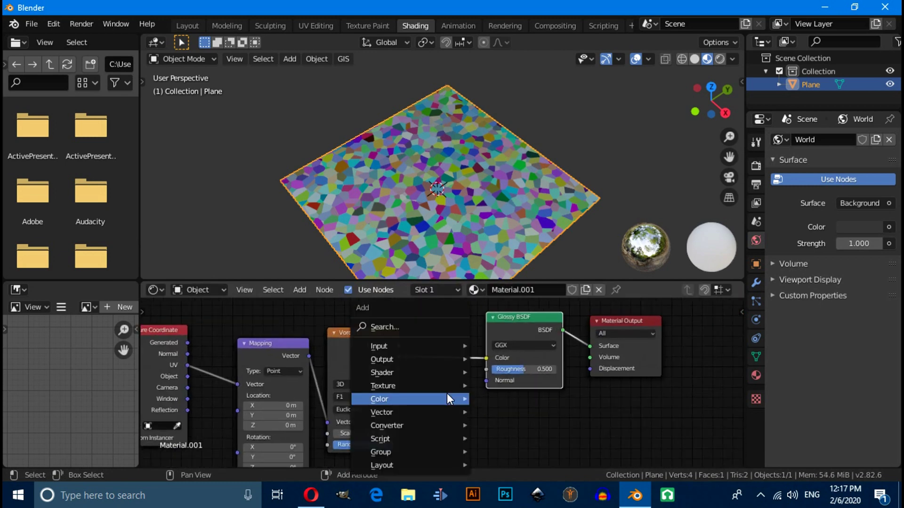
# - Drop a ColorRamp node onto the Voronoi-to-Glossy BSDF colour link
pyautogui.click(407, 327)
pyautogui.write('col')
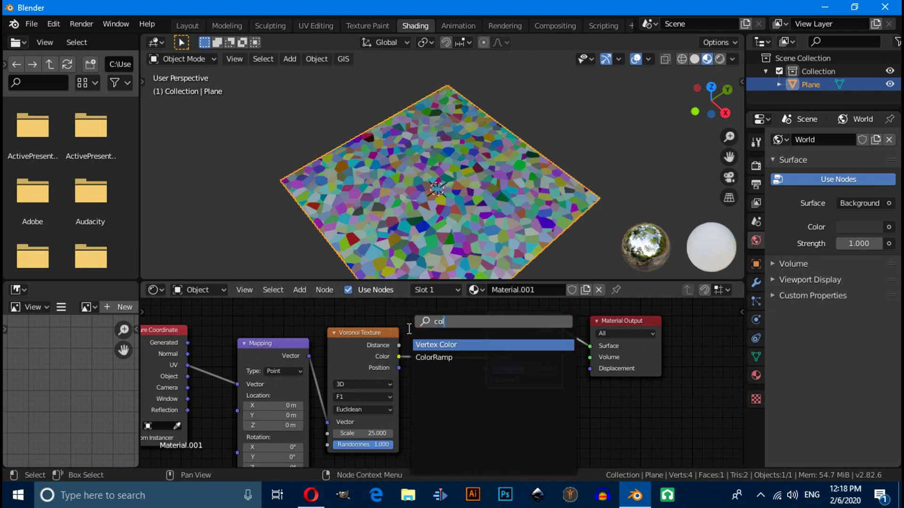
pyautogui.write('o')
pyautogui.click(433, 357)
pyautogui.click(523, 366)
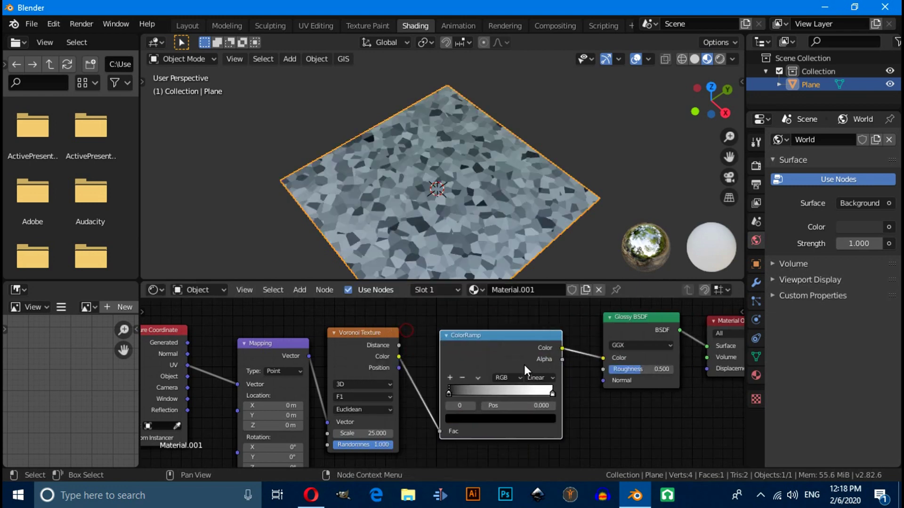
pyautogui.scroll(2, 527, 417)
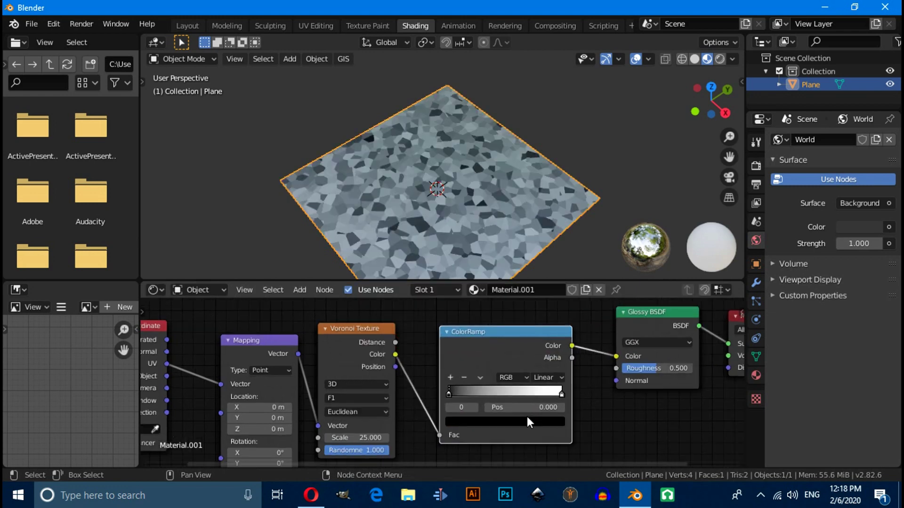
# - Add a third ramp stop, slide the first stop to 0.218 and make it dark red
pyautogui.click(450, 377)
pyautogui.moveTo(447, 397); pyautogui.dragTo(476, 396)
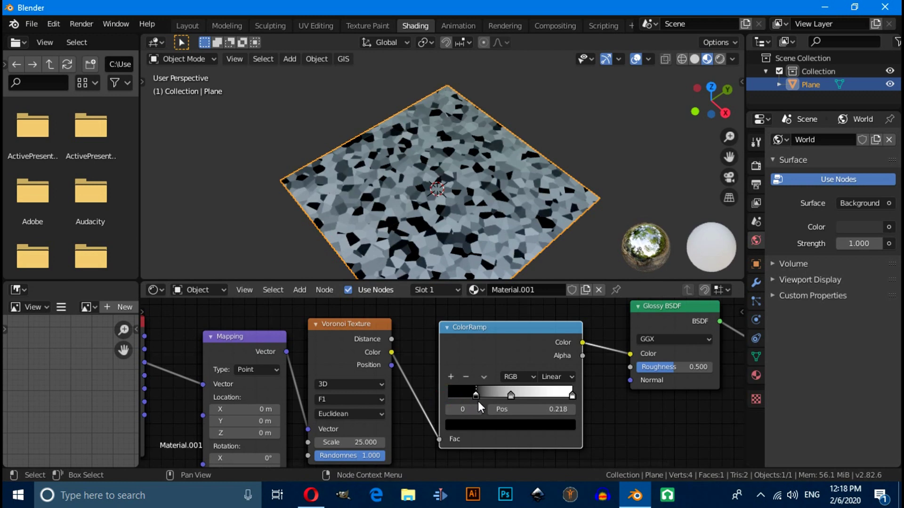
pyautogui.click(478, 426)
pyautogui.moveTo(553, 334); pyautogui.dragTo(549, 324)
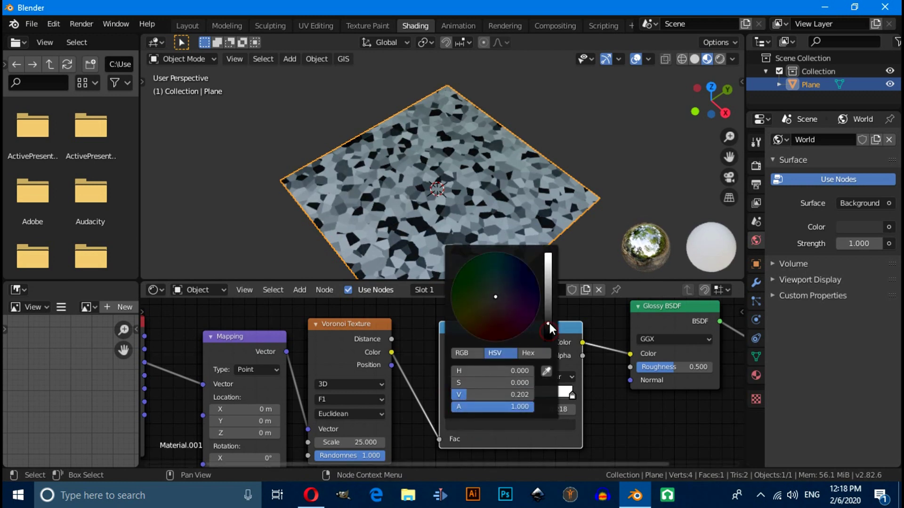
pyautogui.click(493, 324)
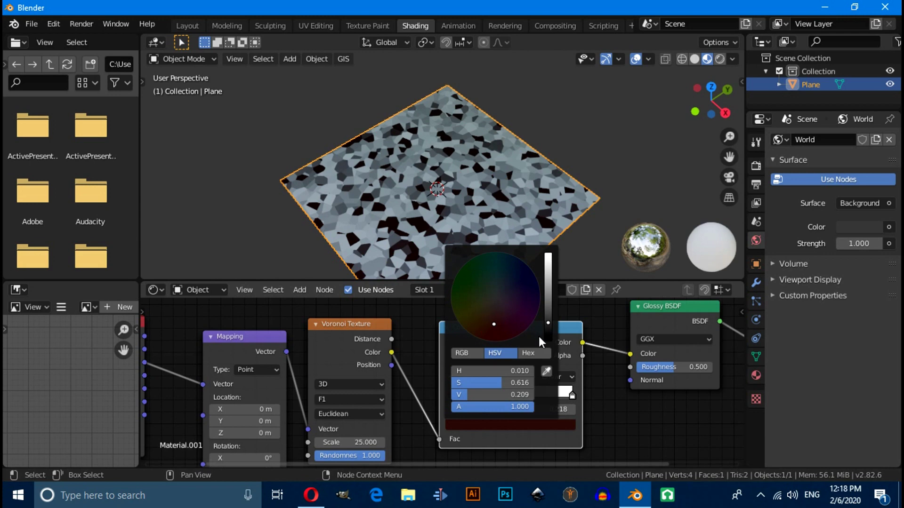
# - Colour the middle stop tan brown and the right stop a light tan
pyautogui.click(511, 395)
pyautogui.click(518, 423)
pyautogui.moveTo(495, 321); pyautogui.dragTo(482, 312)
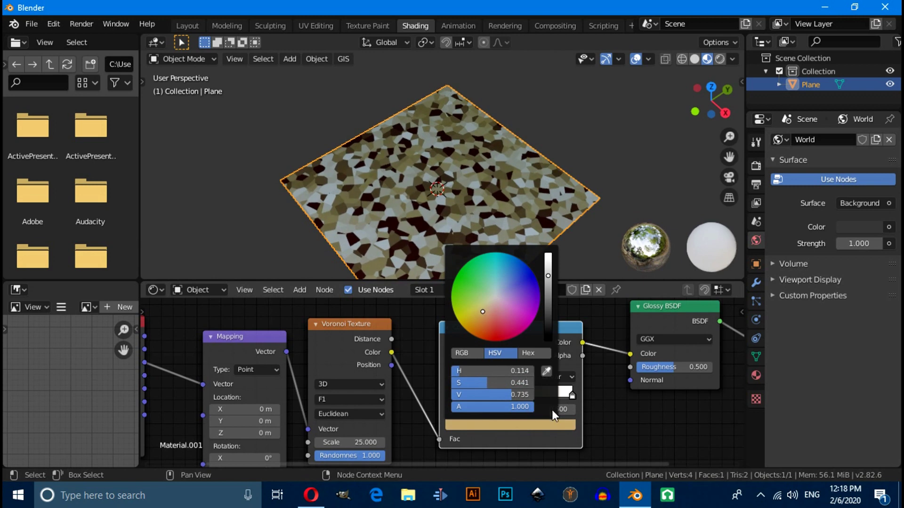
pyautogui.click(571, 395)
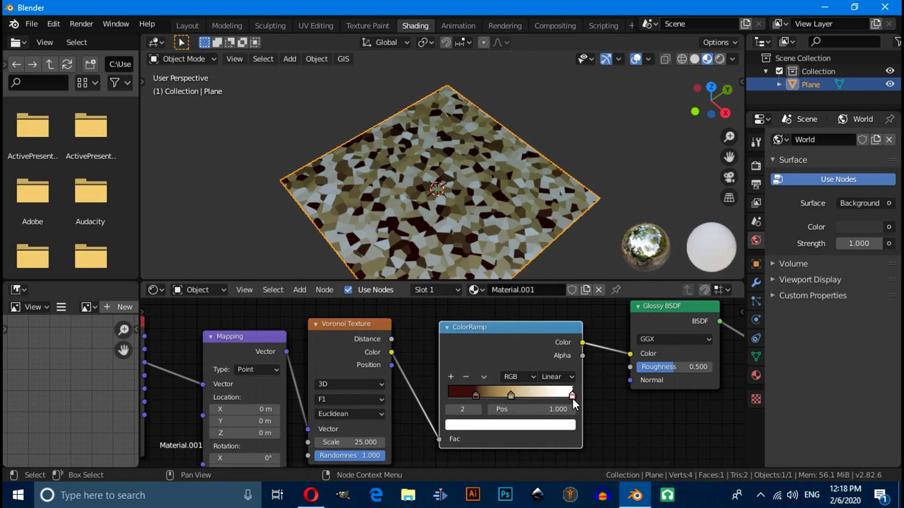
pyautogui.click(538, 423)
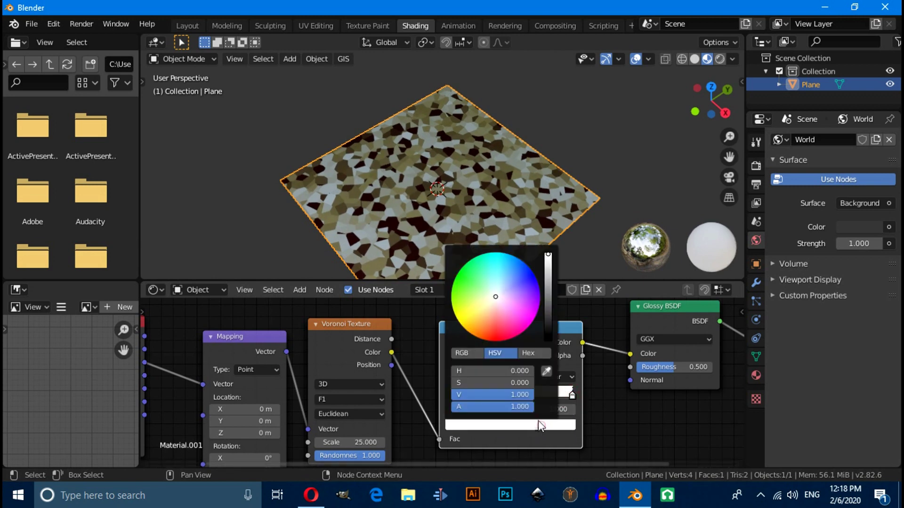
pyautogui.moveTo(511, 334); pyautogui.dragTo(482, 316)
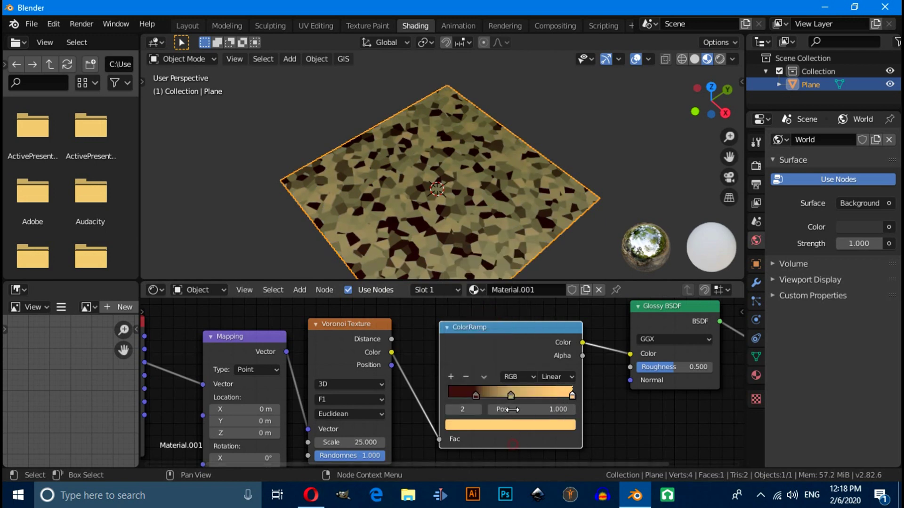
pyautogui.click(528, 422)
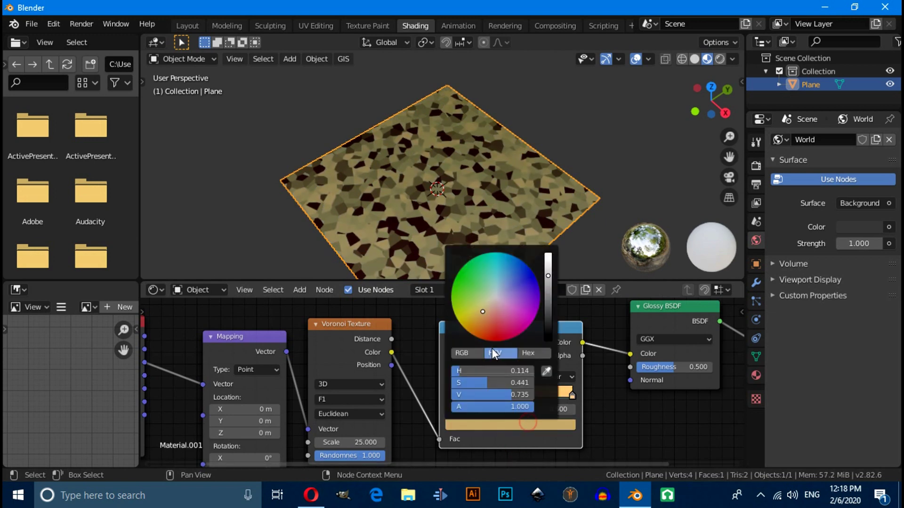
pyautogui.moveTo(490, 317); pyautogui.dragTo(490, 314)
# - Move the middle ColorRamp stop to position 0.582
pyautogui.moveTo(463, 238); pyautogui.dragTo(525, 244, button='middle')
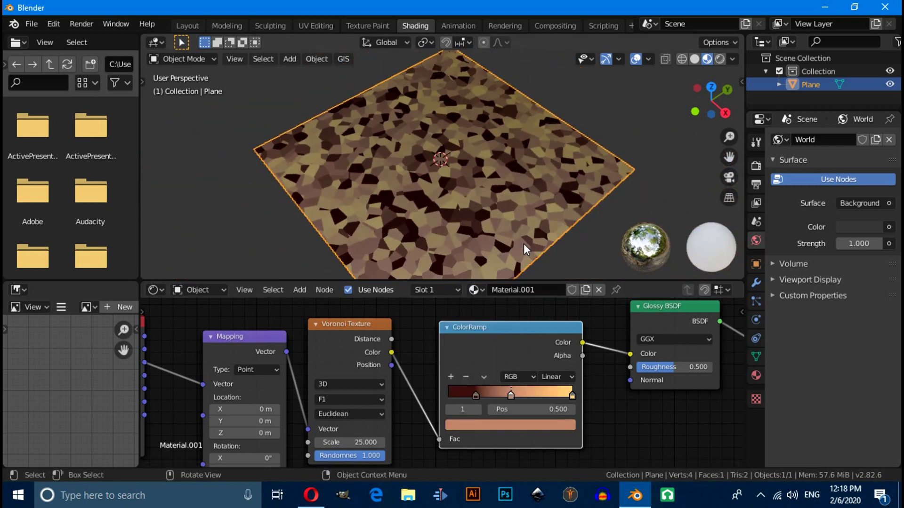
pyautogui.moveTo(451, 410); pyautogui.dragTo(506, 384, button='middle')
pyautogui.moveTo(562, 367)
pyautogui.mouseDown()
pyautogui.moveTo(577, 368)
pyautogui.moveTo(533, 371)
pyautogui.mouseUp()
pyautogui.scroll(-2, 458, 436)
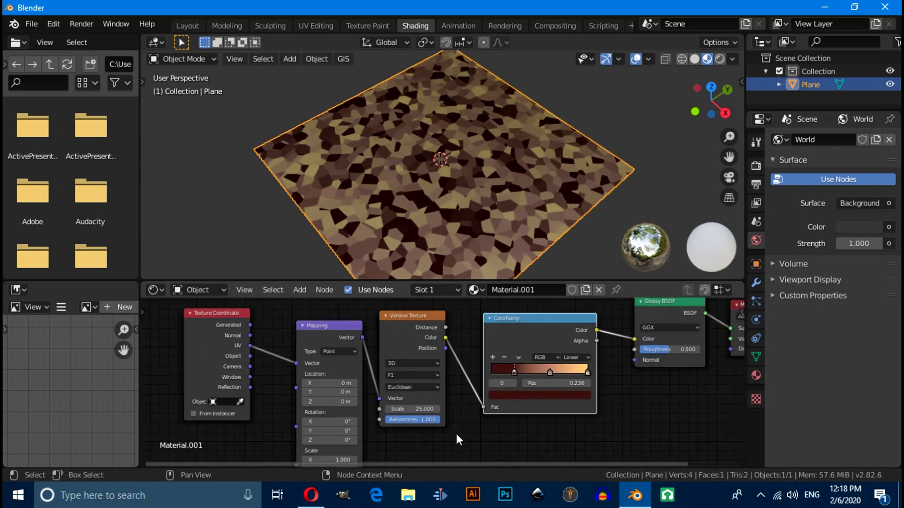
# - Add a Bump node, link its Normal to the Glossy BSDF Normal, and box-select the texture chain
pyautogui.hotkey('shift', 'a')
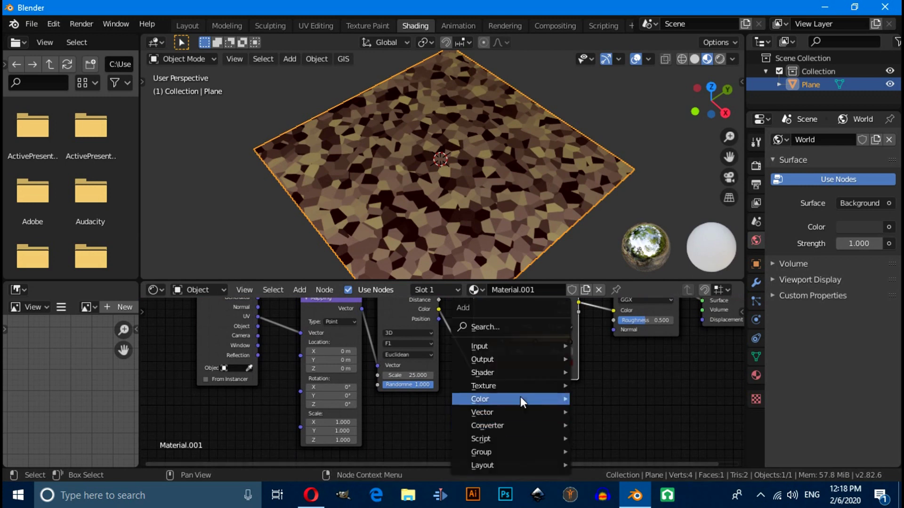
pyautogui.click(496, 324)
pyautogui.write('b')
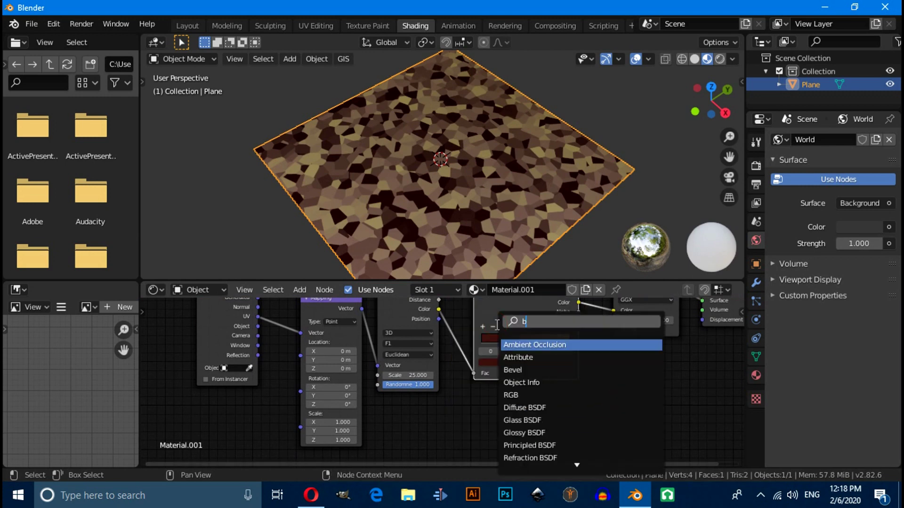
pyautogui.write('ump')
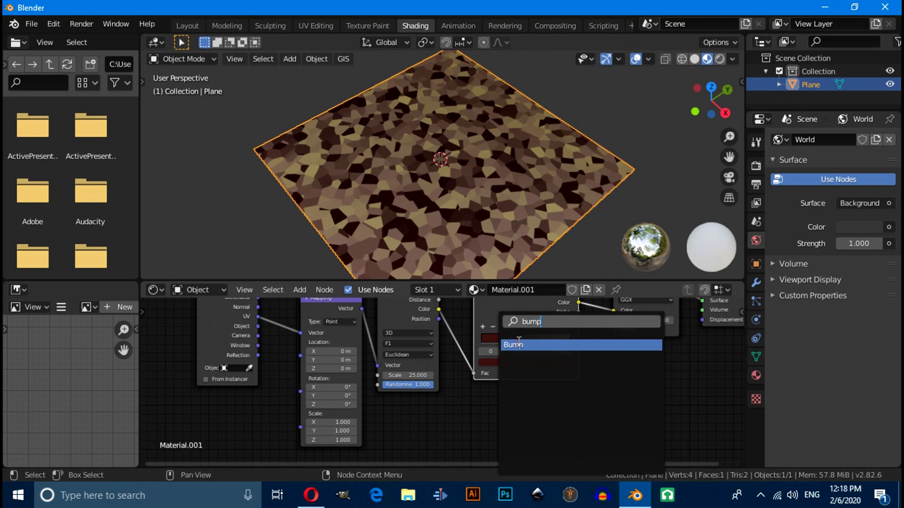
pyautogui.click(518, 345)
pyautogui.click(493, 396)
pyautogui.scroll(2, 566, 408)
pyautogui.moveTo(564, 411); pyautogui.dragTo(658, 316)
pyautogui.scroll(-3, 639, 349)
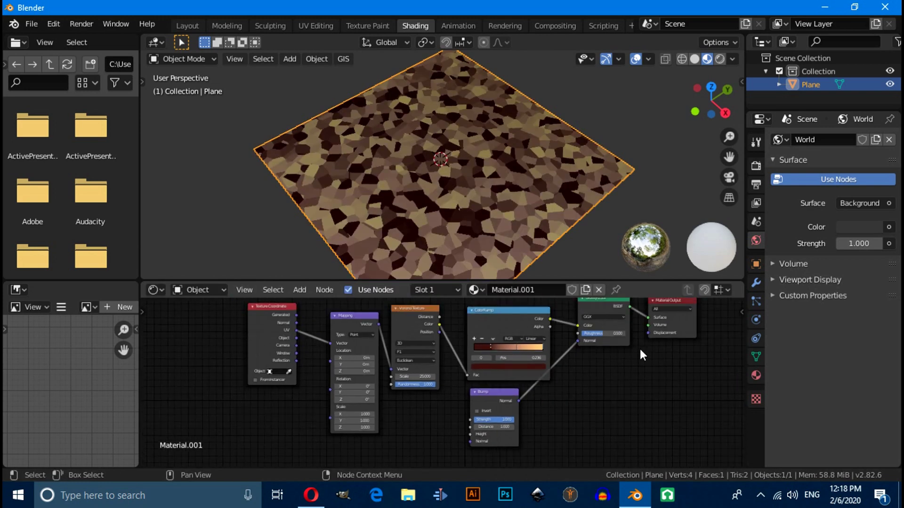
pyautogui.scroll(-1, 639, 349)
pyautogui.moveTo(260, 306); pyautogui.dragTo(499, 368)
pyautogui.hotkey('shift', 'd')
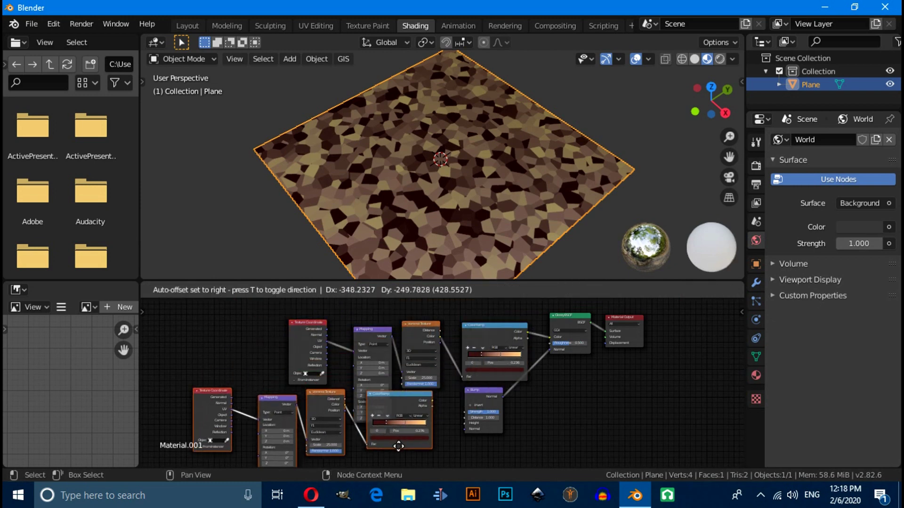
pyautogui.click(518, 377)
pyautogui.scroll(4, 539, 394)
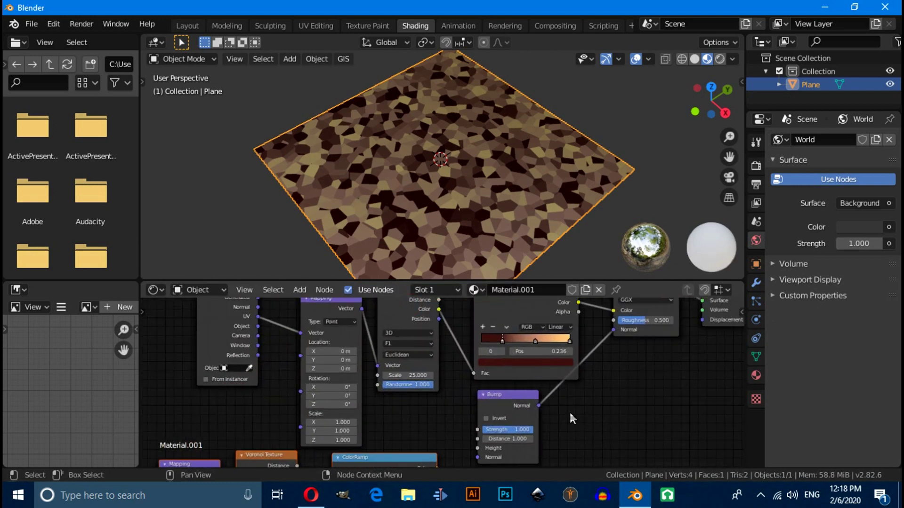
pyautogui.scroll(2, 460, 413)
pyautogui.moveTo(432, 407); pyautogui.dragTo(486, 380)
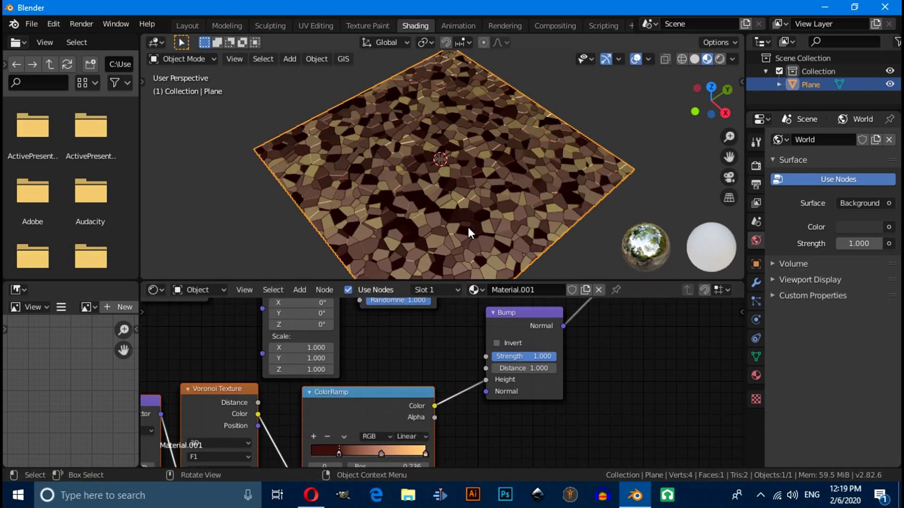
pyautogui.scroll(3, 468, 228)
pyautogui.moveTo(467, 226); pyautogui.dragTo(513, 225, button='middle')
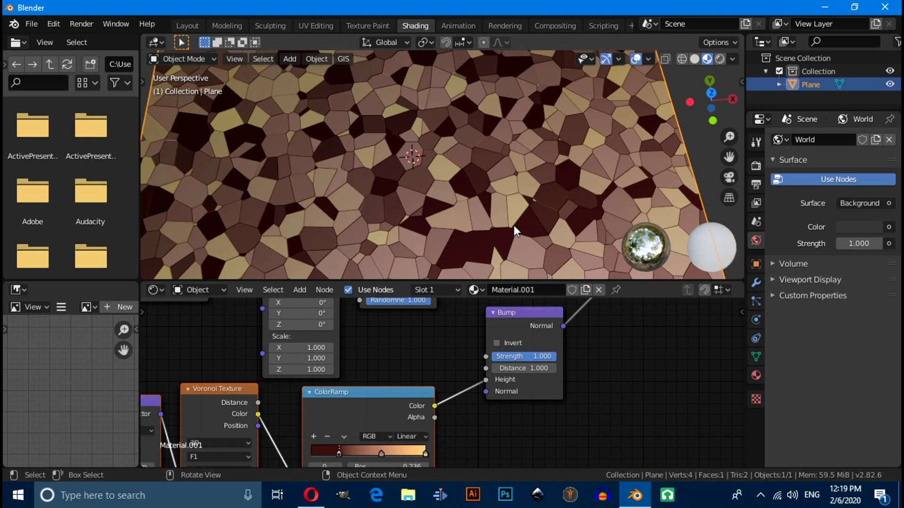
pyautogui.moveTo(619, 374); pyautogui.dragTo(624, 468, button='middle')
pyautogui.moveTo(657, 340); pyautogui.dragTo(623, 350, button='middle')
pyautogui.scroll(2, 615, 384)
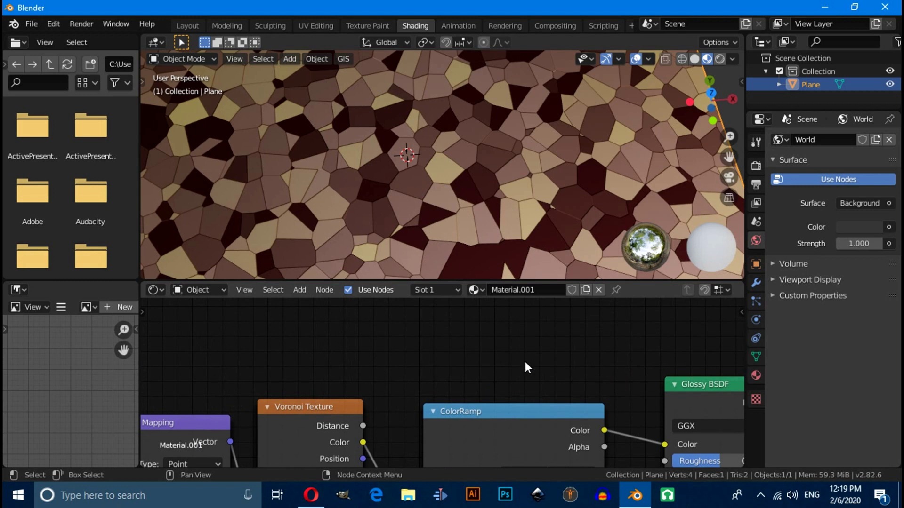
pyautogui.hotkey('shift', 'a')
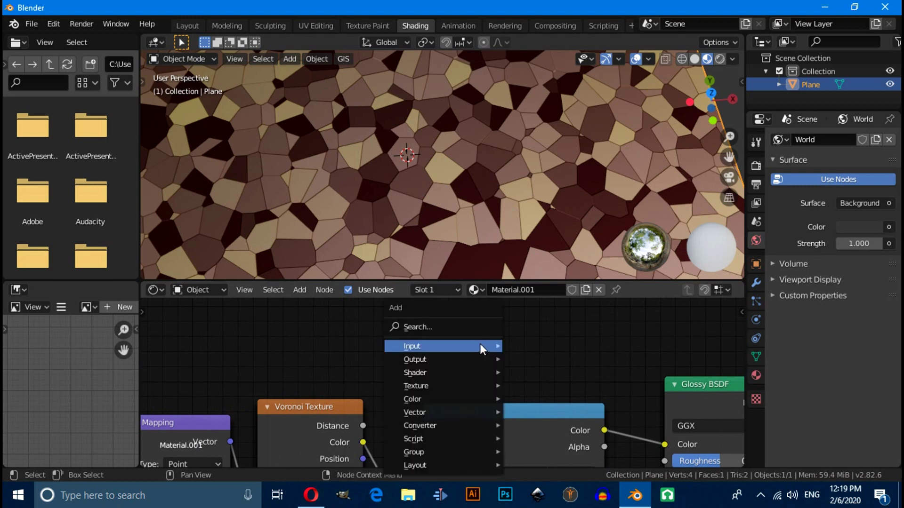
# - Drop a MixRGB node (Fac 0.5) onto the ColorRamp-to-Glossy BSDF colour link
pyautogui.click(459, 327)
pyautogui.write('mi')
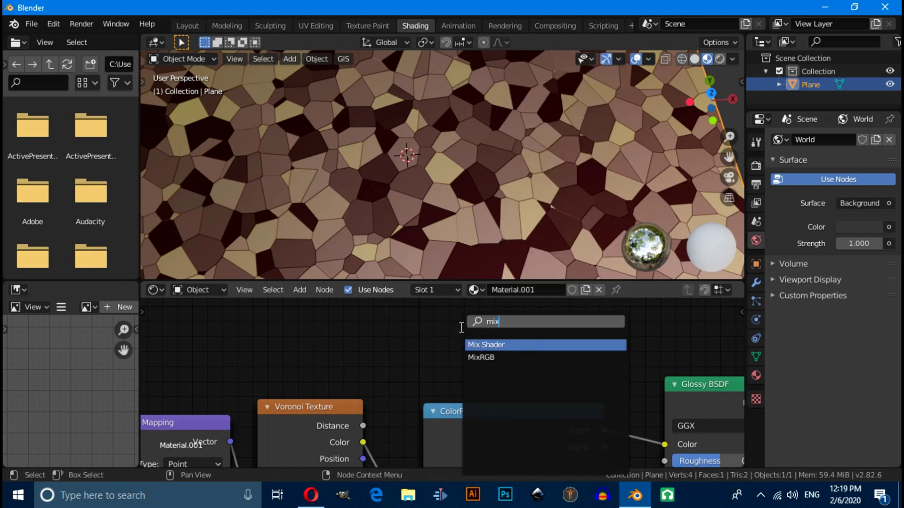
pyautogui.write('x')
pyautogui.click(499, 358)
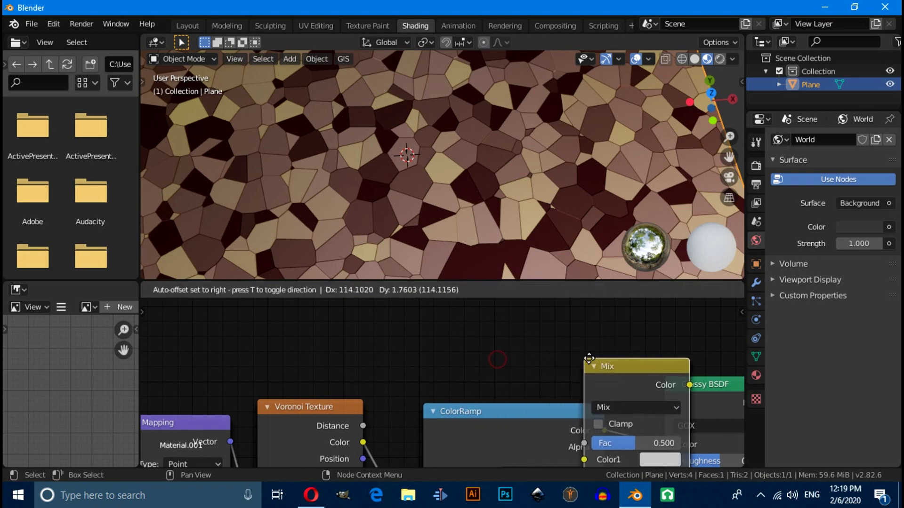
pyautogui.click(608, 318)
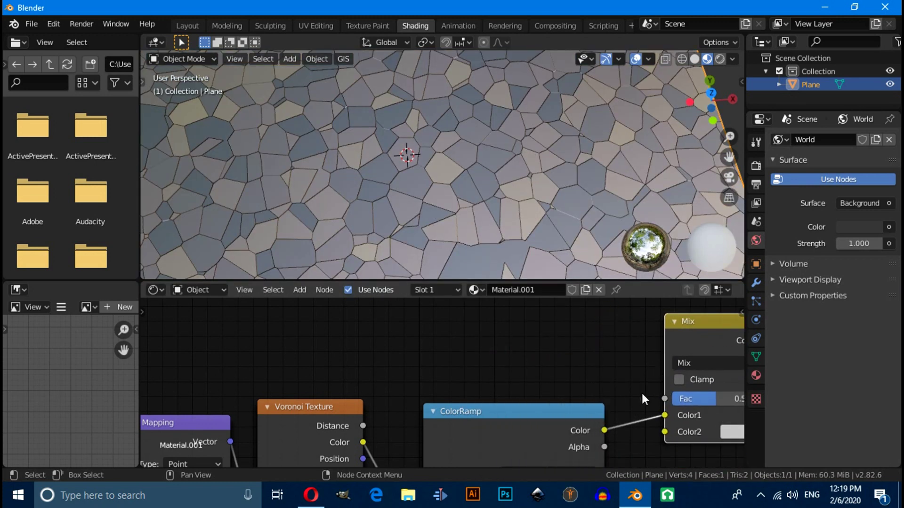
pyautogui.scroll(-5, 646, 389)
pyautogui.scroll(-3, 603, 420)
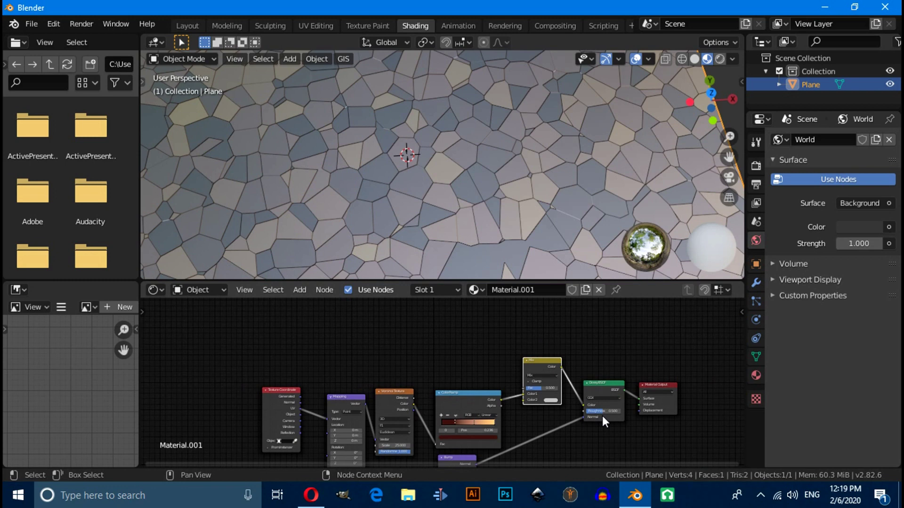
pyautogui.moveTo(602, 416); pyautogui.dragTo(623, 397, button='middle')
pyautogui.scroll(1, 624, 401)
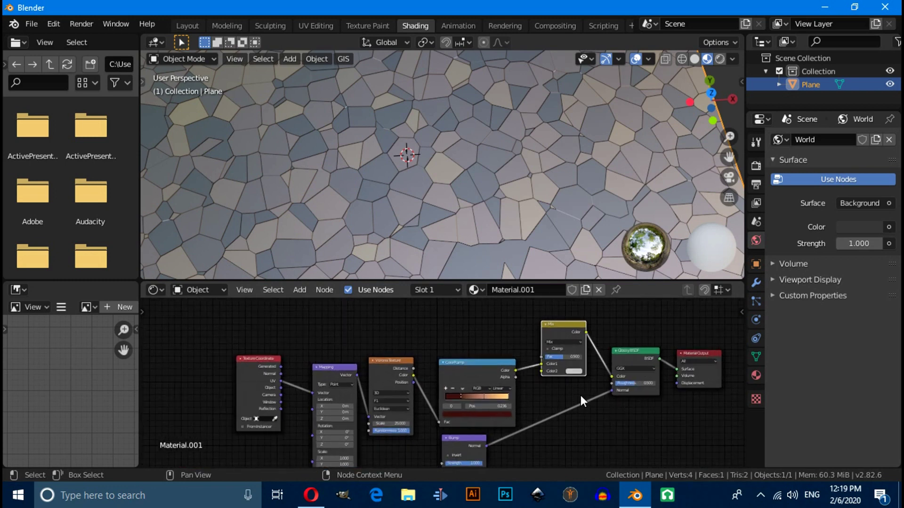
pyautogui.scroll(2, 580, 394)
# - Add a Noise Texture above the ColorRamp and link its Fac to the Mix Color2 input
pyautogui.hotkey('shift', 'a')
pyautogui.click(450, 326)
pyautogui.write('noi')
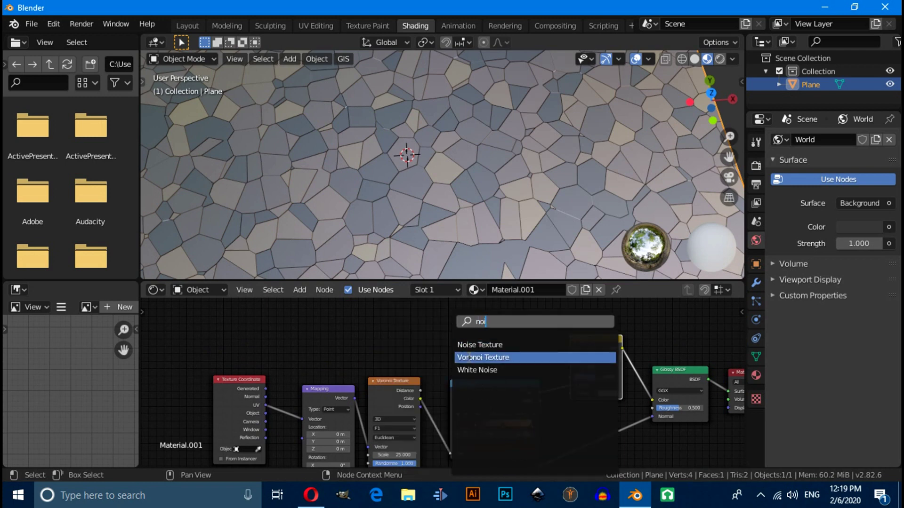
pyautogui.click(471, 344)
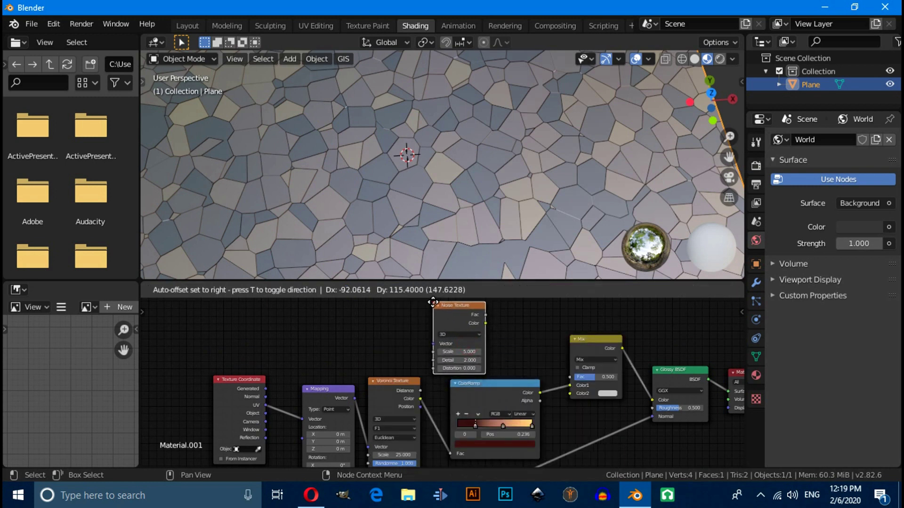
pyautogui.click(432, 303)
pyautogui.moveTo(485, 315); pyautogui.dragTo(570, 393)
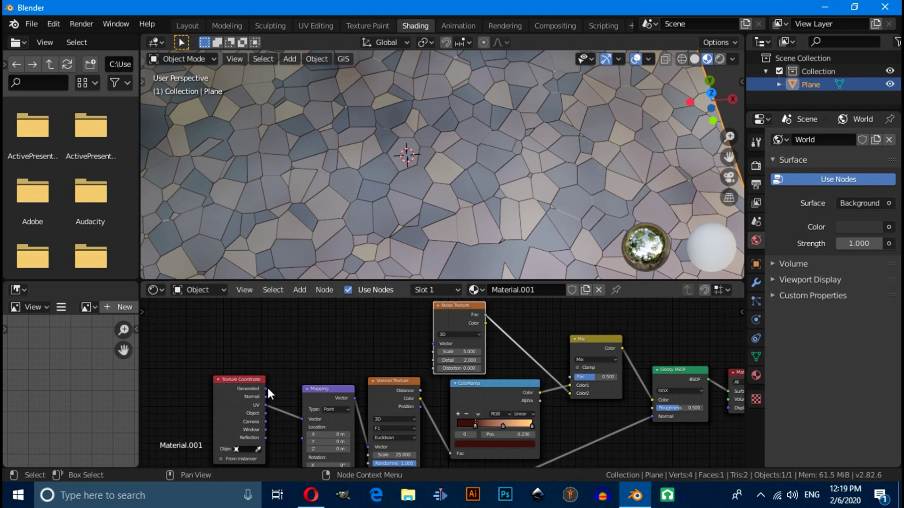
# - Discard a stray link and box-select the Texture Coordinate and Mapping nodes
pyautogui.moveTo(265, 388); pyautogui.dragTo(272, 378)
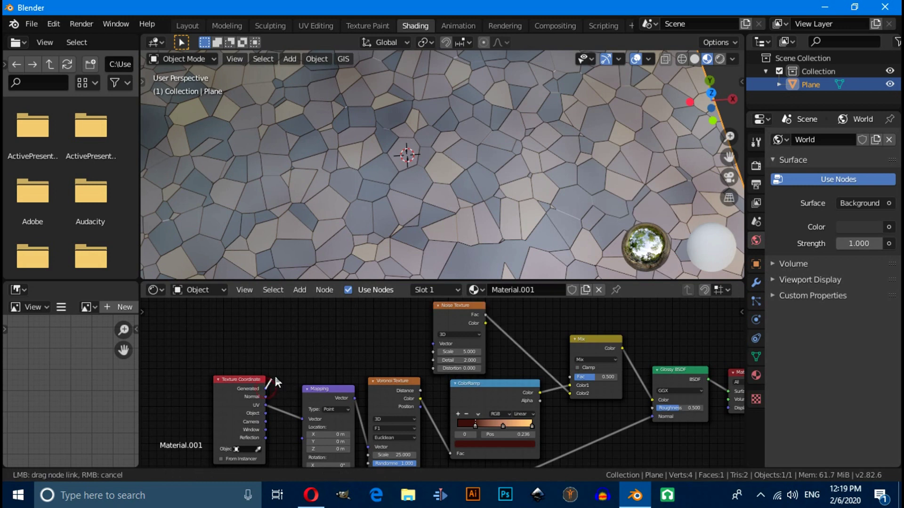
pyautogui.moveTo(293, 378); pyautogui.dragTo(302, 377)
pyautogui.scroll(1, 372, 370)
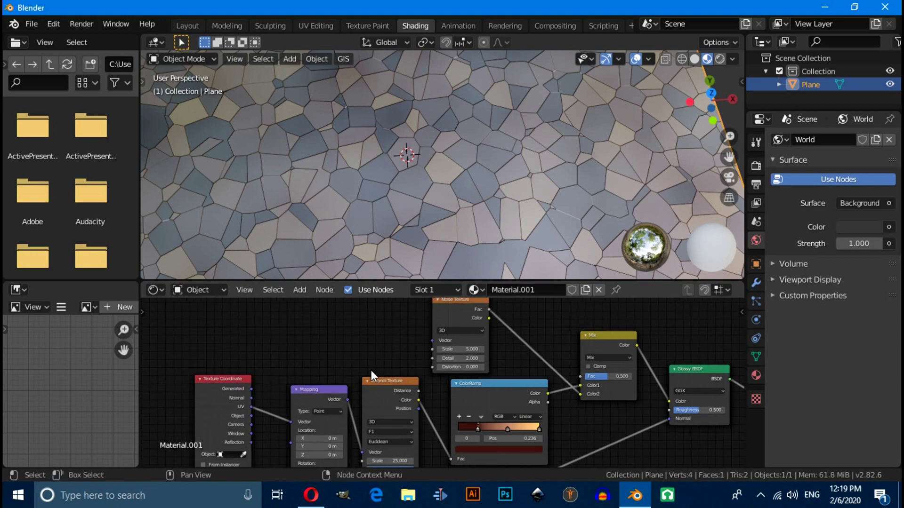
pyautogui.moveTo(180, 358); pyautogui.dragTo(328, 439)
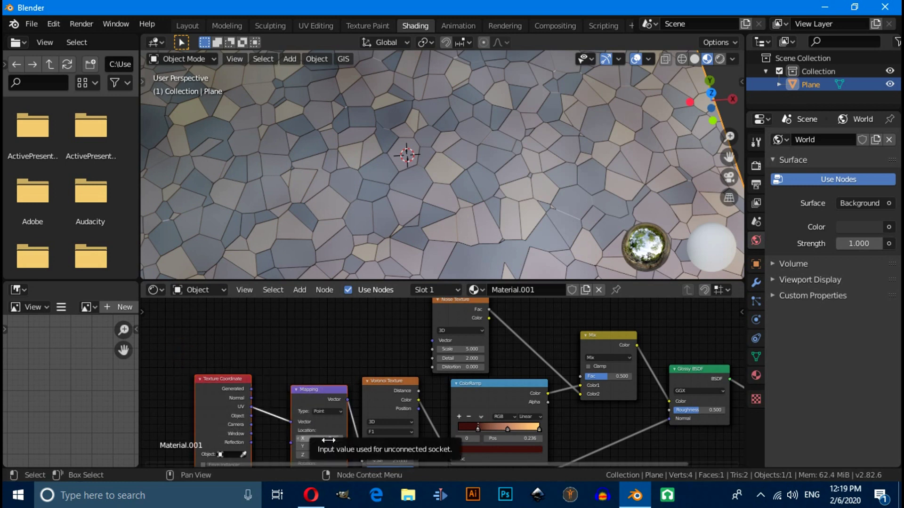
# - Duplicate Texture Coordinate and Mapping, wire Generated through Mapping into Noise Vector, set Scale 8.5
pyautogui.hotkey('shift', 'd')
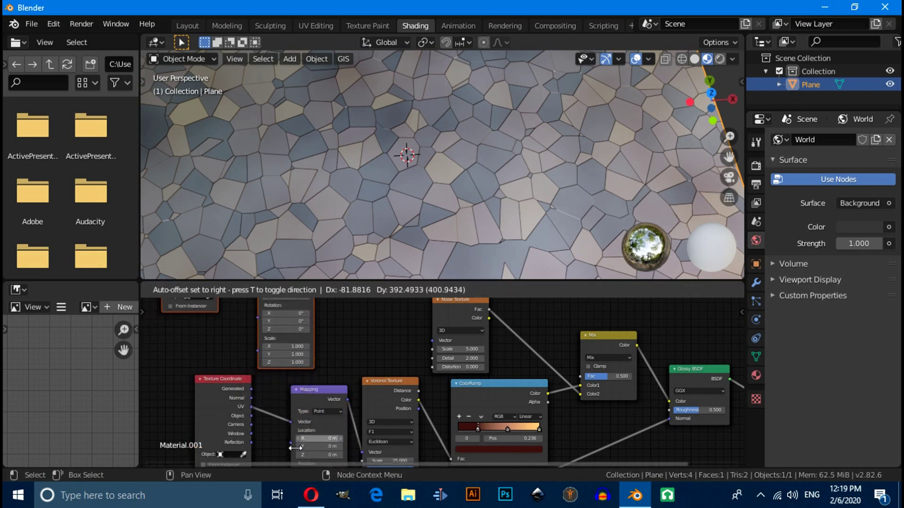
pyautogui.click(294, 277)
pyautogui.moveTo(329, 351); pyautogui.dragTo(363, 402, button='middle')
pyautogui.moveTo(352, 340); pyautogui.dragTo(451, 424)
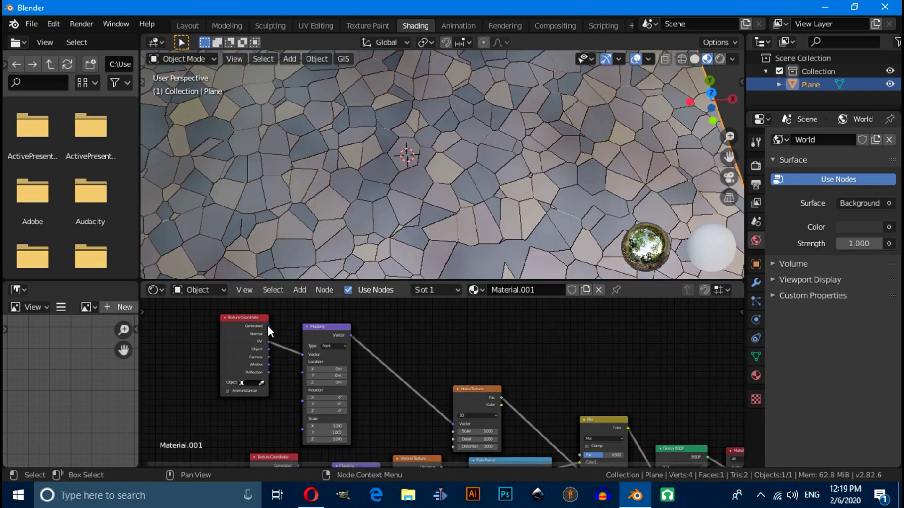
pyautogui.moveTo(268, 325); pyautogui.dragTo(305, 354)
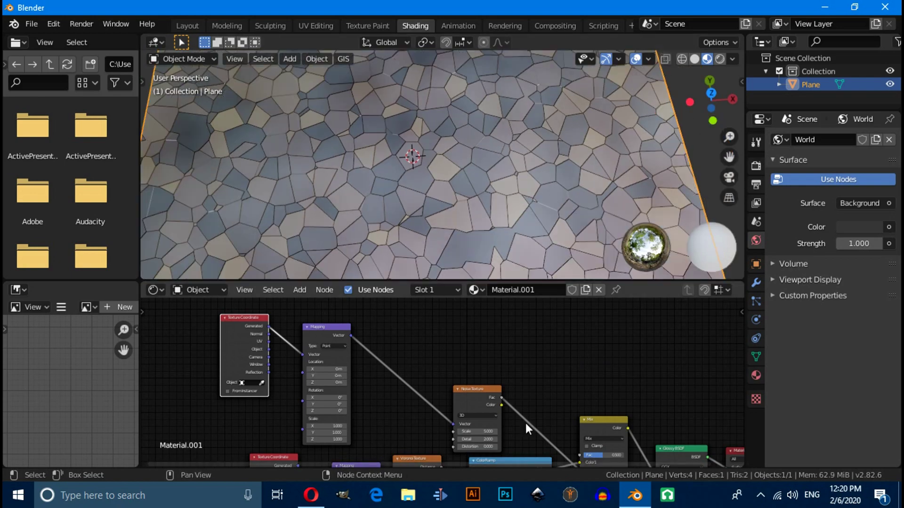
pyautogui.moveTo(525, 423); pyautogui.dragTo(489, 366, button='middle')
pyautogui.moveTo(414, 379); pyautogui.dragTo(446, 381)
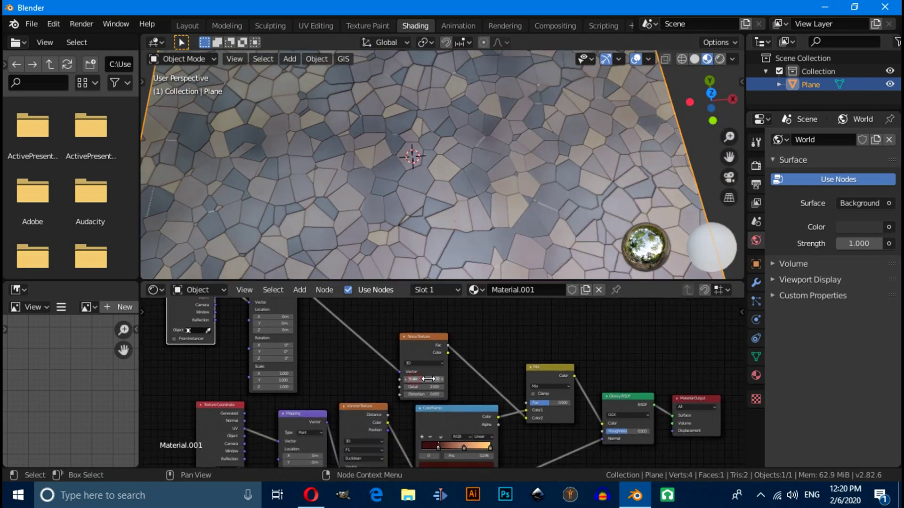
# - Set the Noise Texture Scale to 30
pyautogui.click(414, 379)
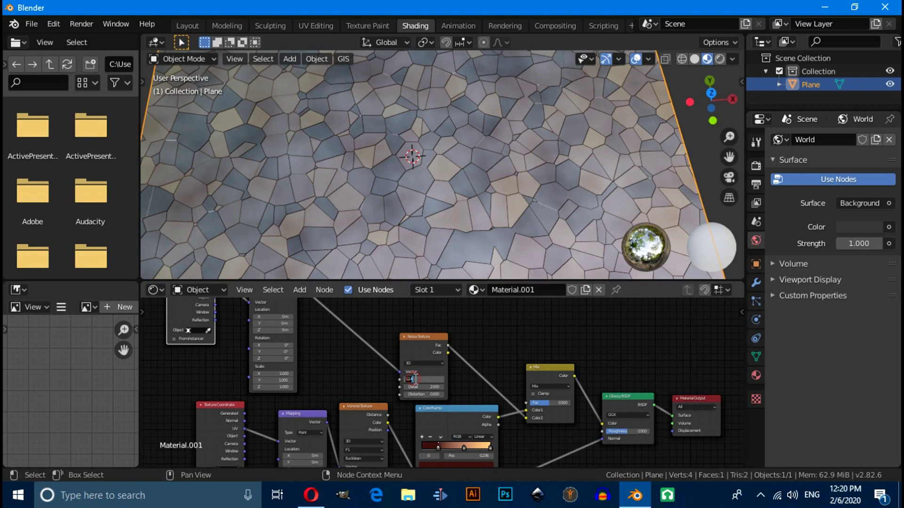
pyautogui.write('30')
pyautogui.press('Return')
# - Insert a ColorRamp between Noise Texture and Mix, moving its black stop to 0.509
pyautogui.scroll(2, 498, 365)
pyautogui.hotkey('shift', 'a')
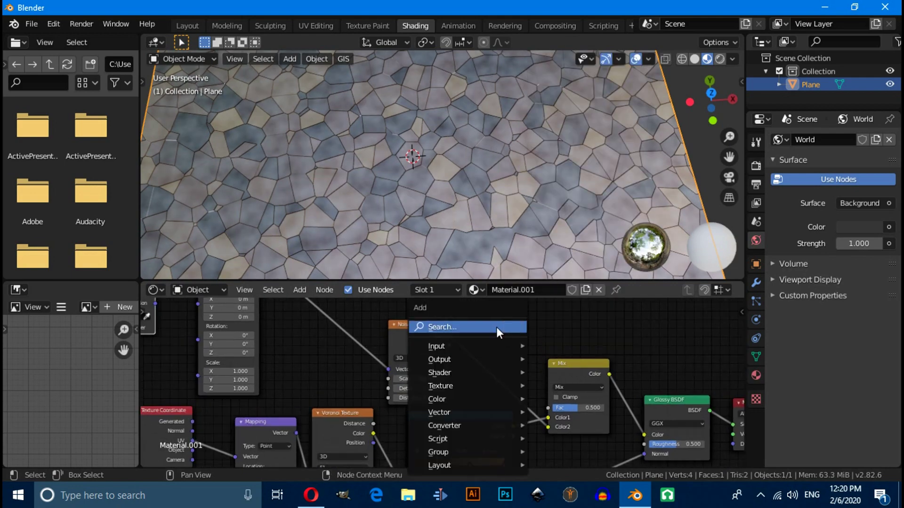
pyautogui.click(494, 325)
pyautogui.write('c')
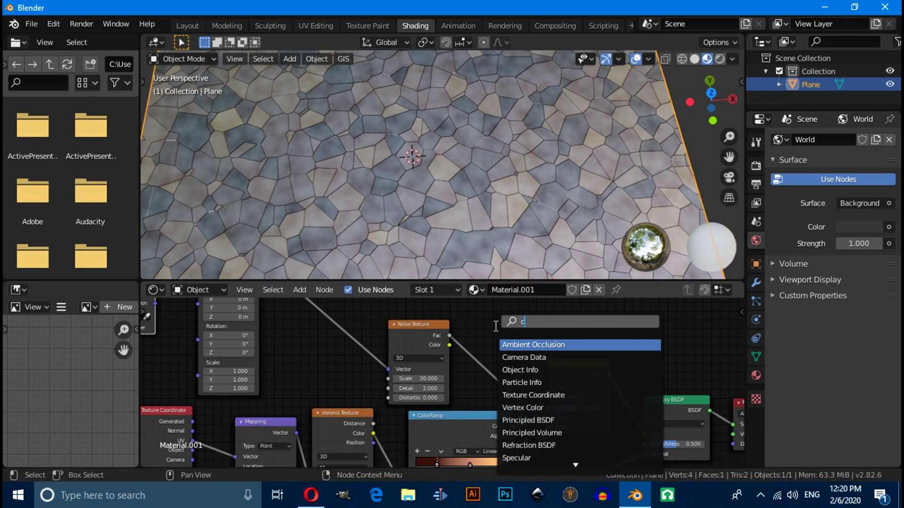
pyautogui.write('o')
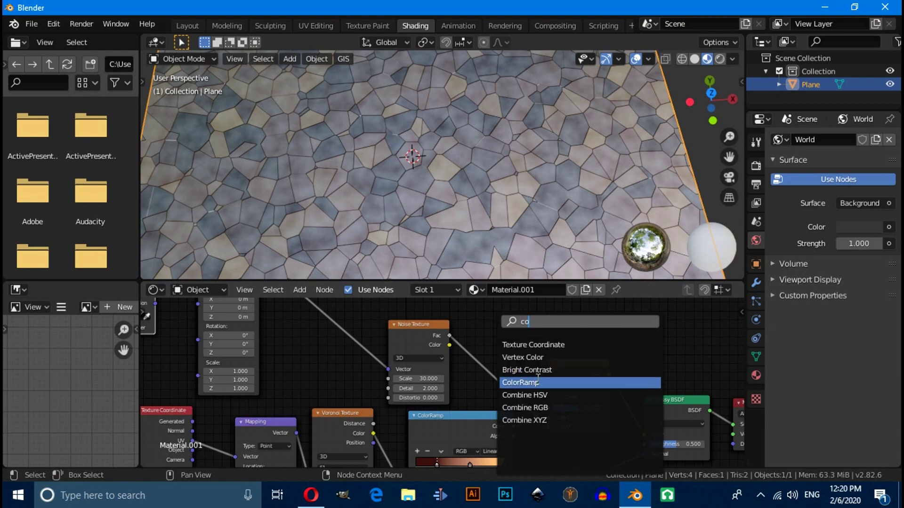
pyautogui.click(535, 383)
pyautogui.click(468, 271)
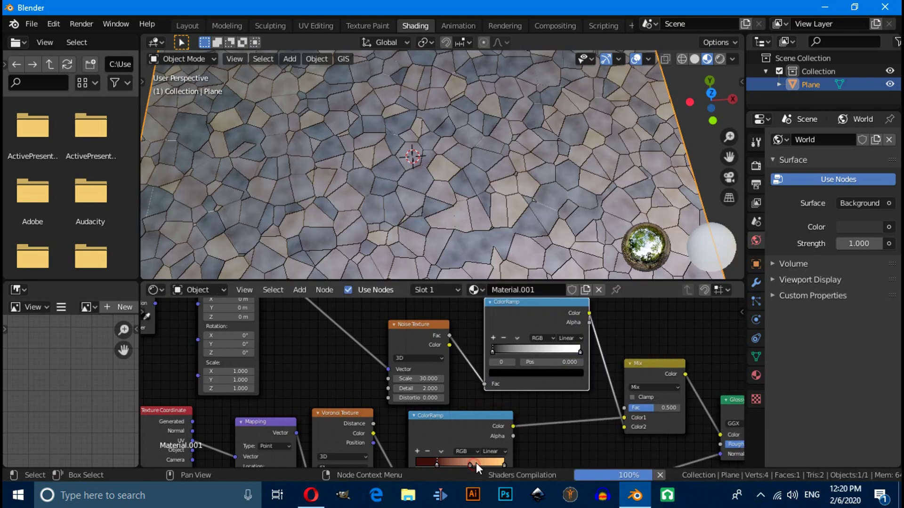
pyautogui.moveTo(493, 351); pyautogui.dragTo(540, 348)
# - Maximise the node editor and zoom out to view the whole node tree
pyautogui.scroll(-2, 512, 239)
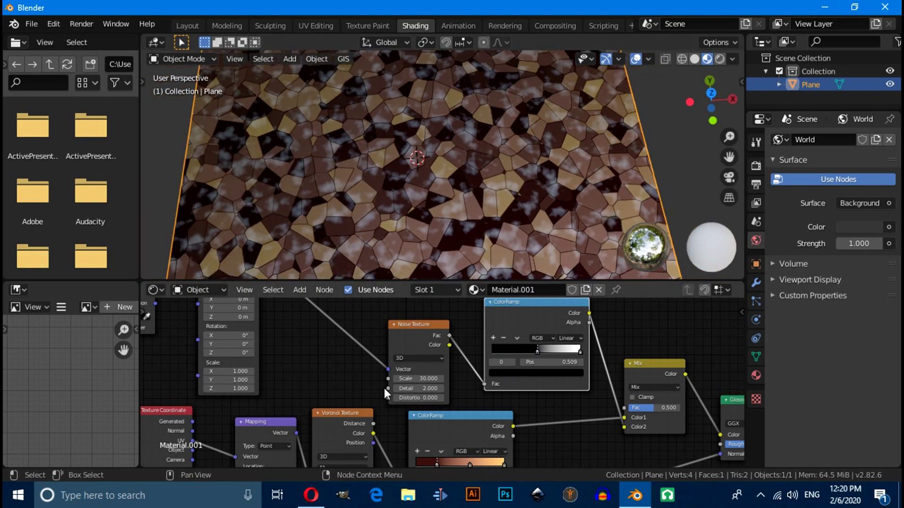
pyautogui.hotkey('ctrl', 'space')
pyautogui.scroll(-5, 436, 335)
pyautogui.scroll(-2, 437, 333)
pyautogui.scroll(2, 610, 335)
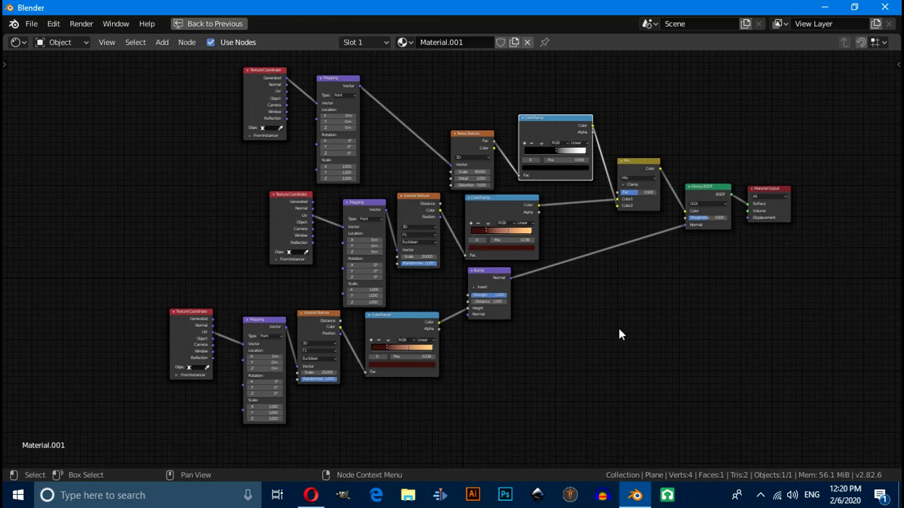